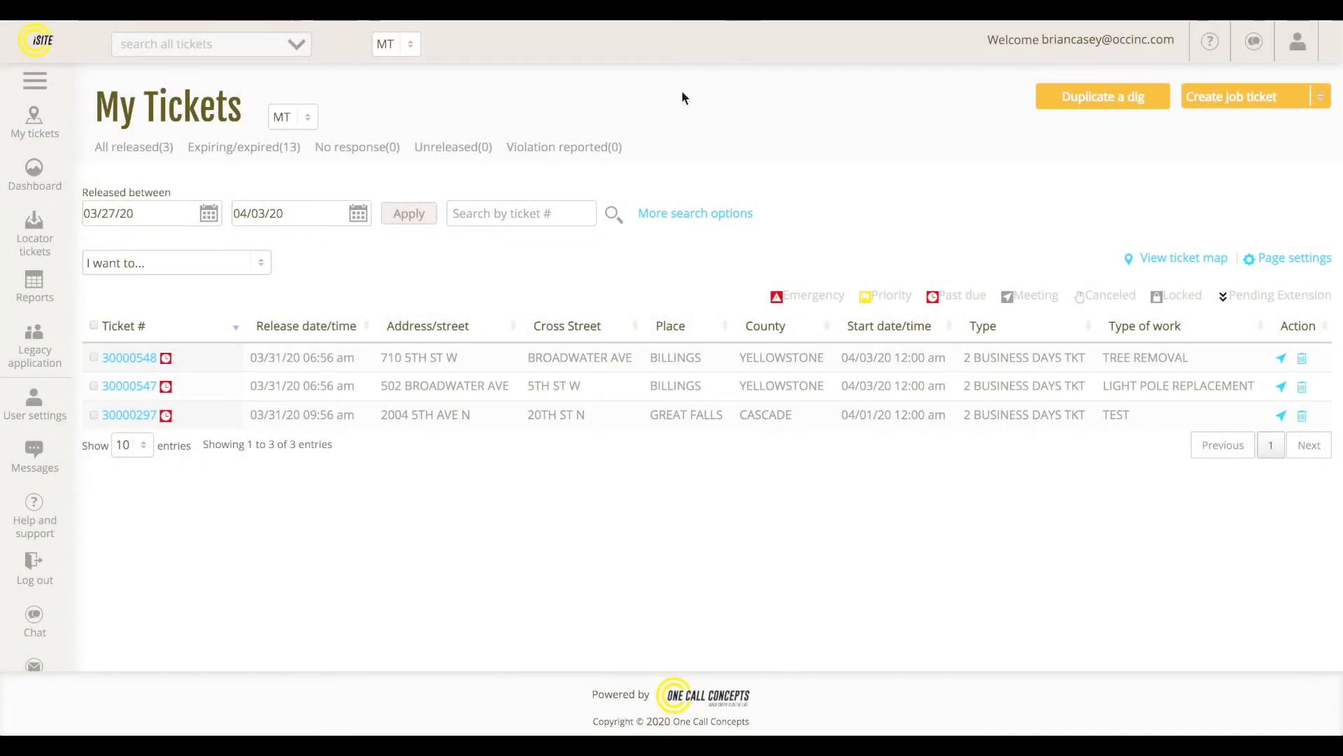
- Refresh My Tickets, keep Montana as the state, and show the ticket types available to create
{"action": "left_click", "coordinate": [29, 117]}
{"action": "left_click", "coordinate": [309, 119]}
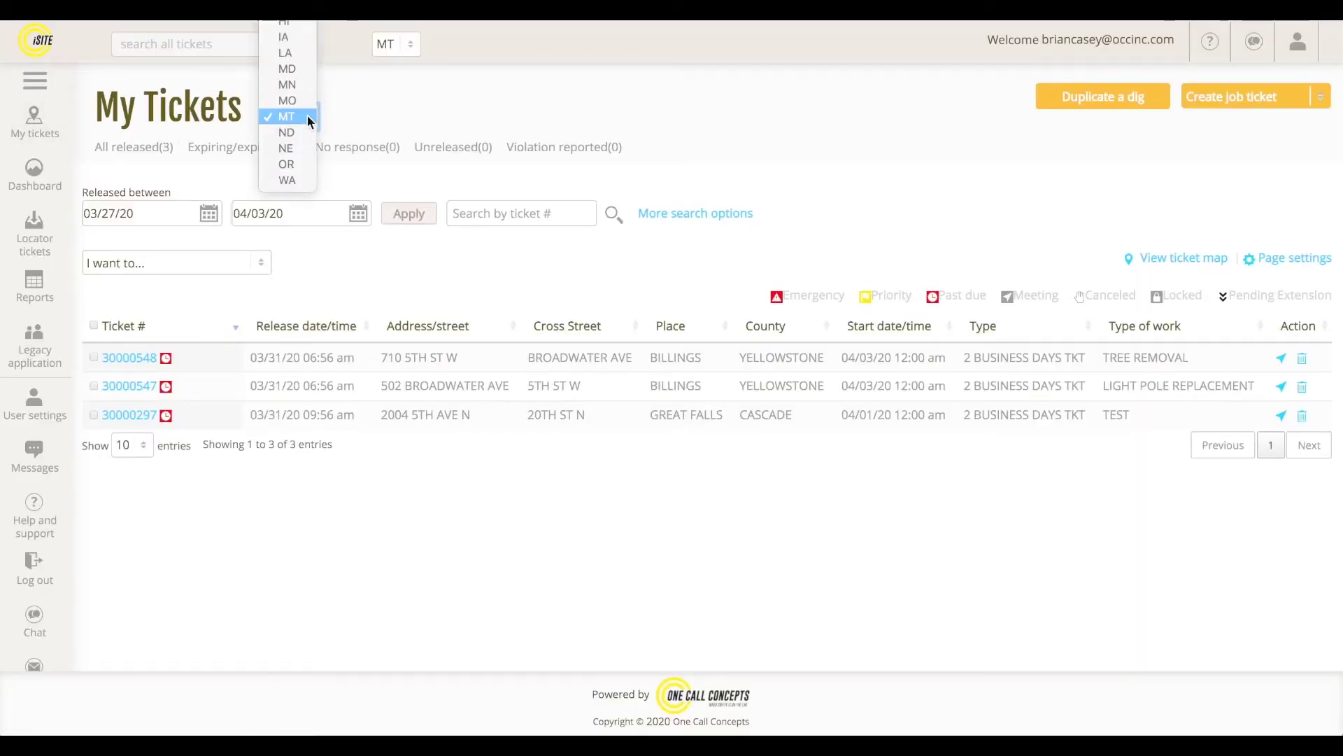
{"action": "left_click", "coordinate": [308, 117]}
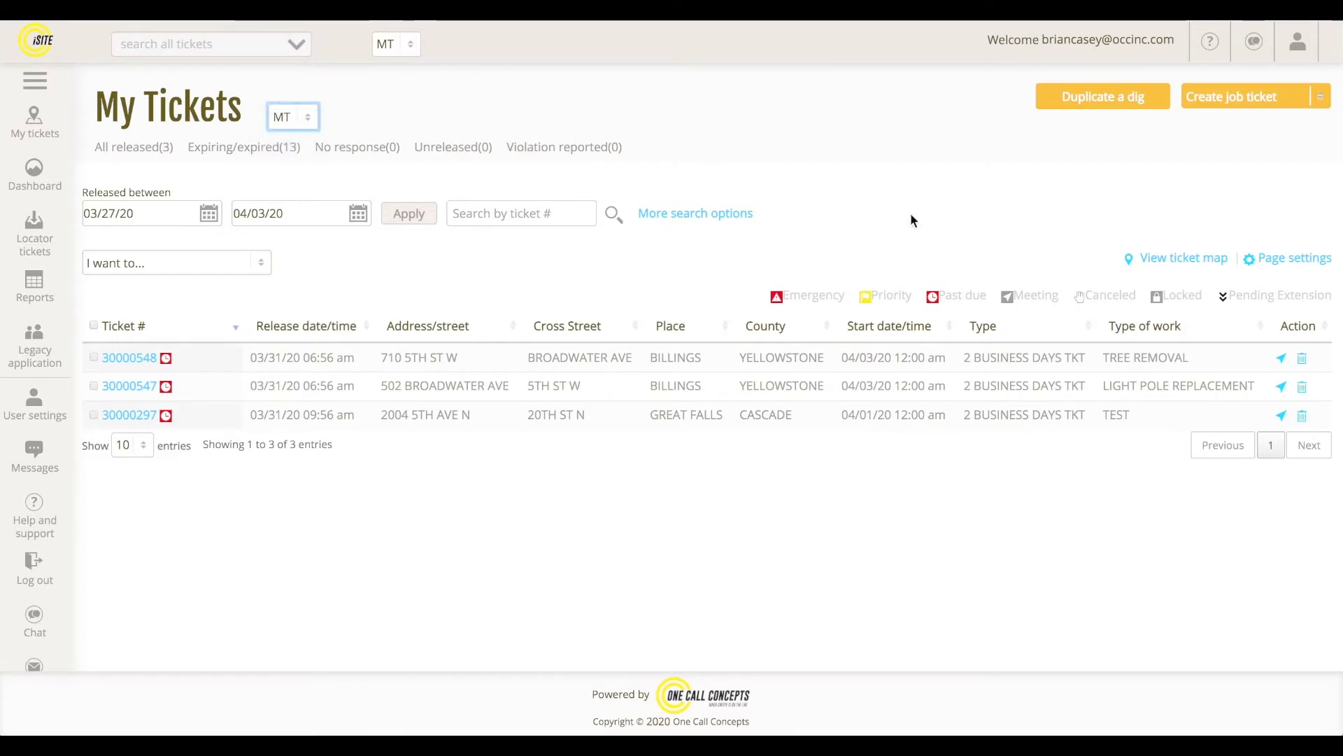
{"action": "left_click", "coordinate": [1217, 102]}
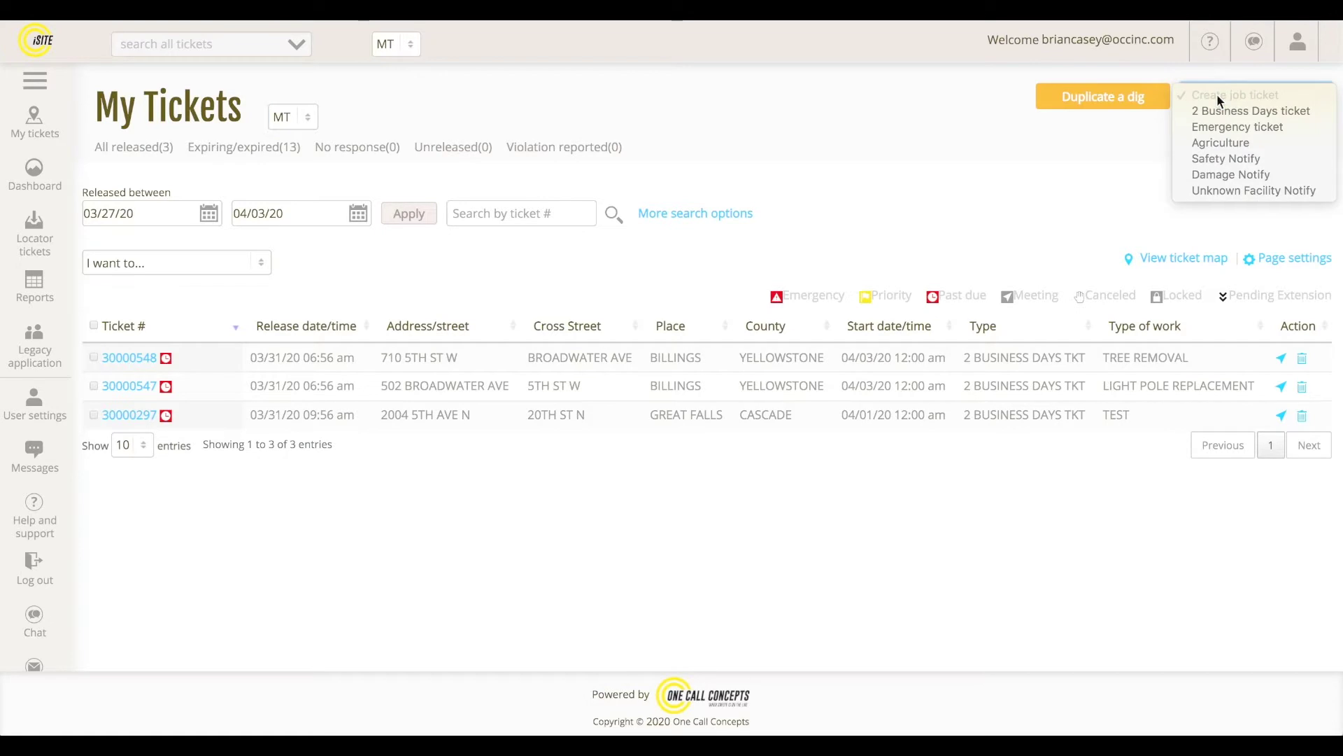
- Start a new 2 Business Days job ticket
{"action": "left_click", "coordinate": [1324, 112]}
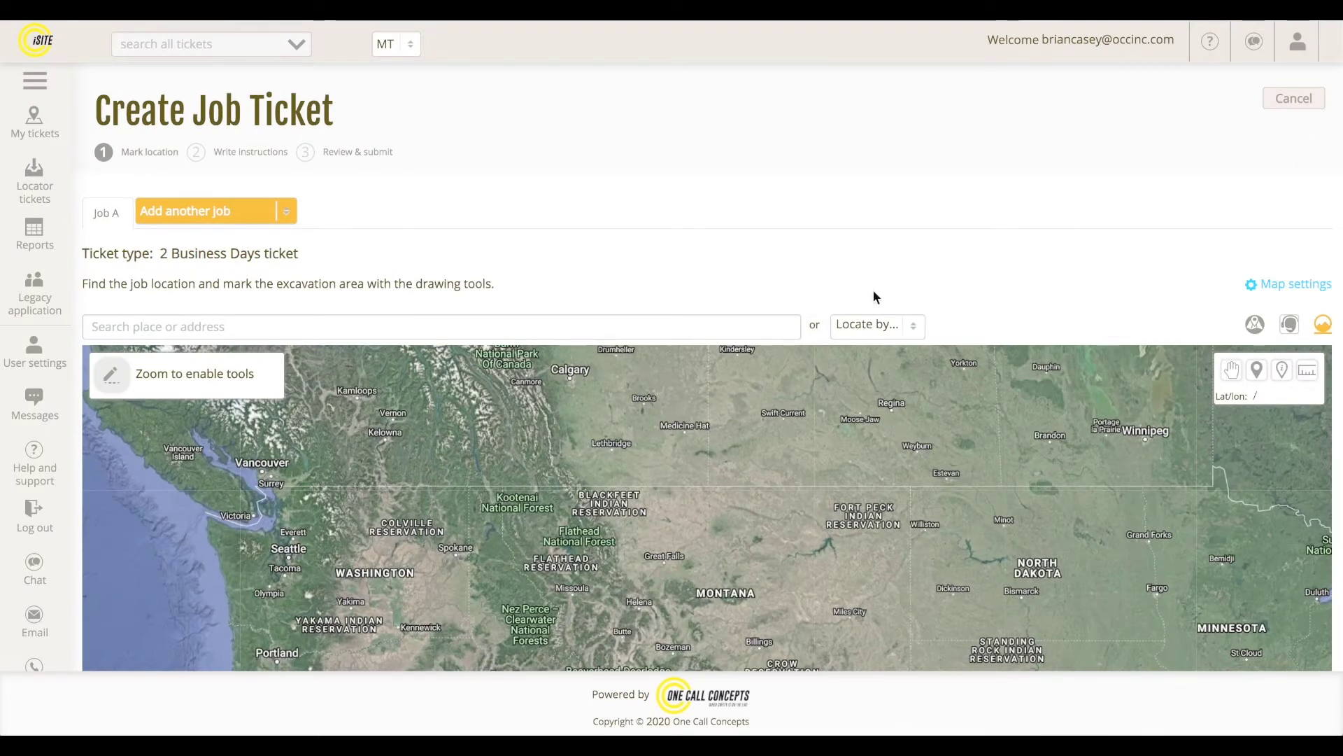
- Search 'broadwater eleme', pick the Hollins Ave, Helena result, and centre the map near Garfield St
{"action": "left_click", "coordinate": [777, 328]}
{"action": "type", "text": "bro"}
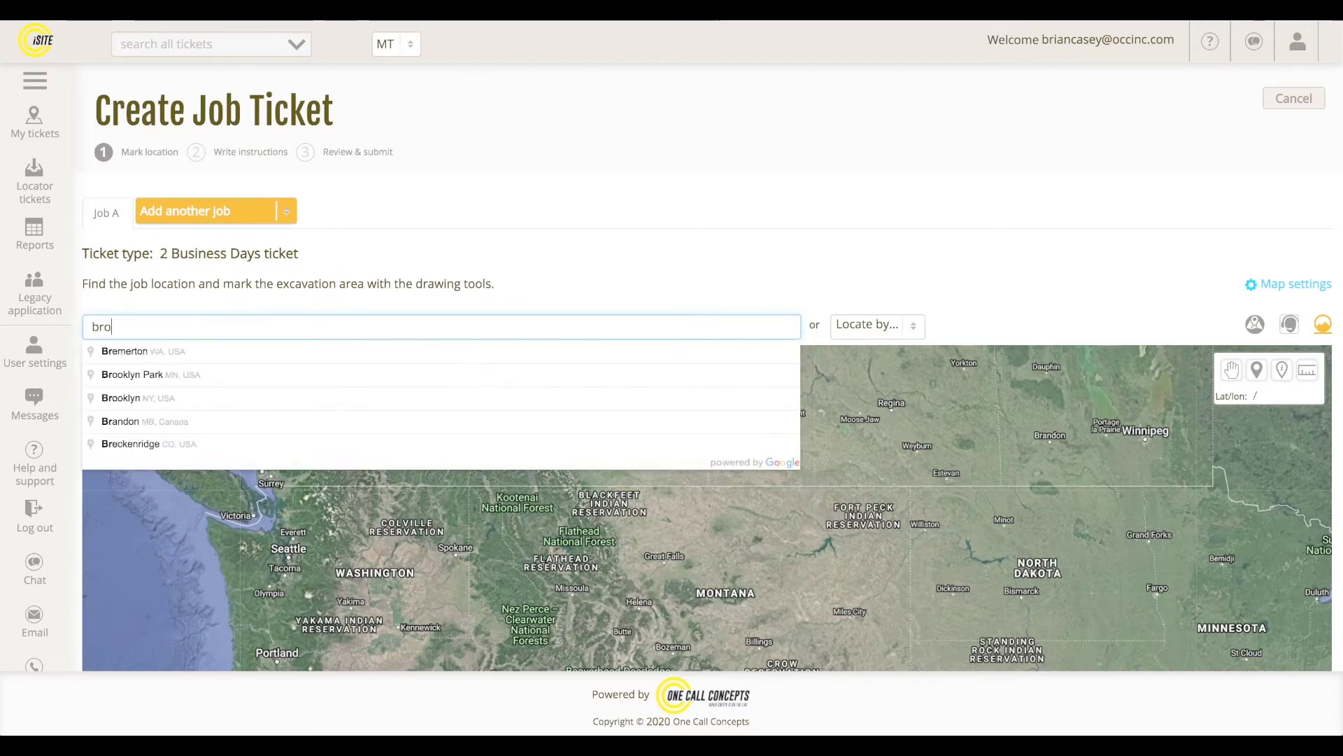
{"action": "type", "text": "adwater eleme"}
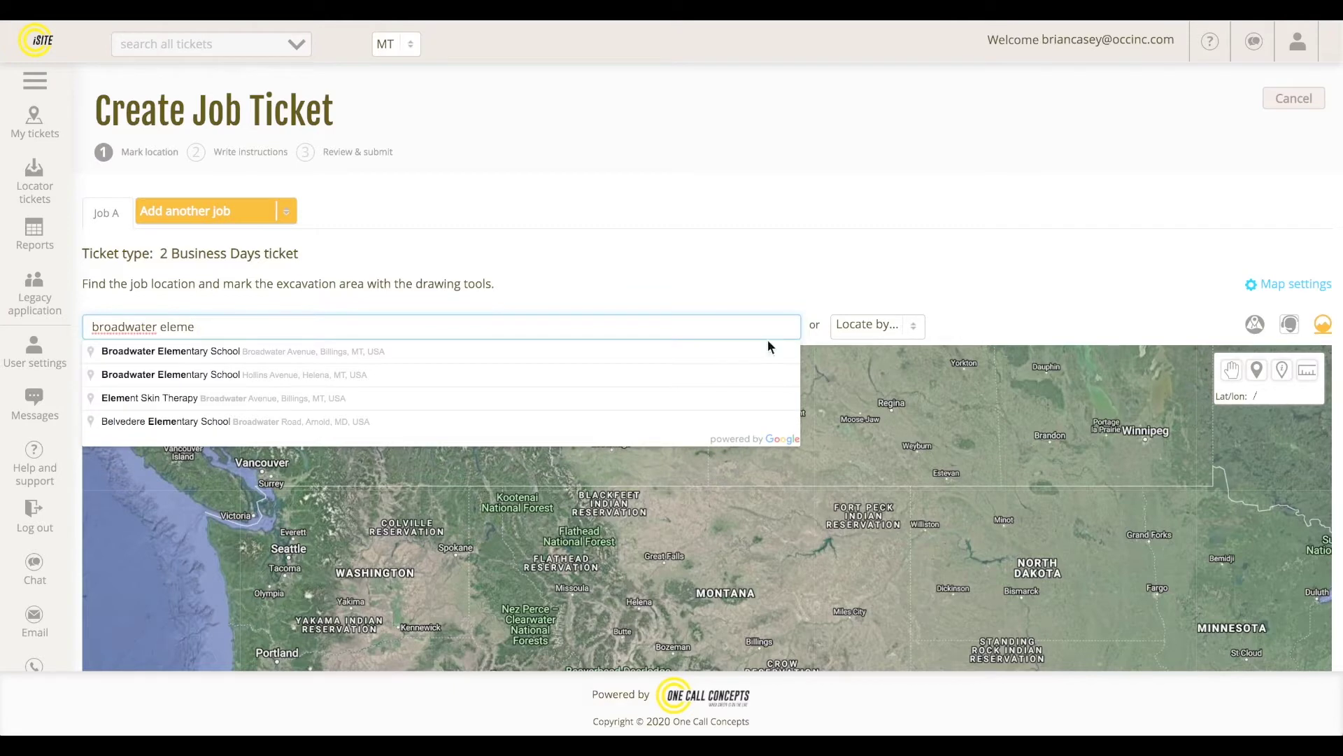
{"action": "left_click", "coordinate": [486, 375]}
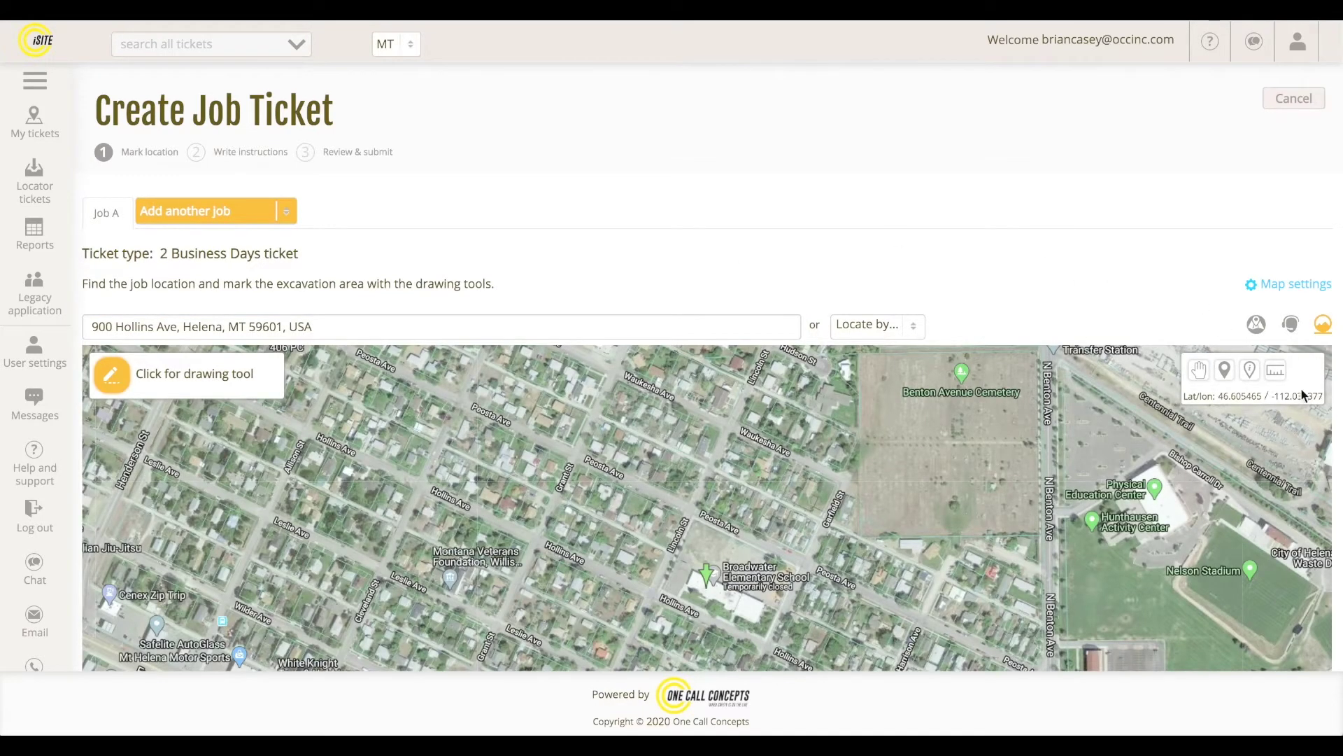
{"action": "scroll", "coordinate": [1336, 410], "scroll_direction": "down", "scroll_amount": 3}
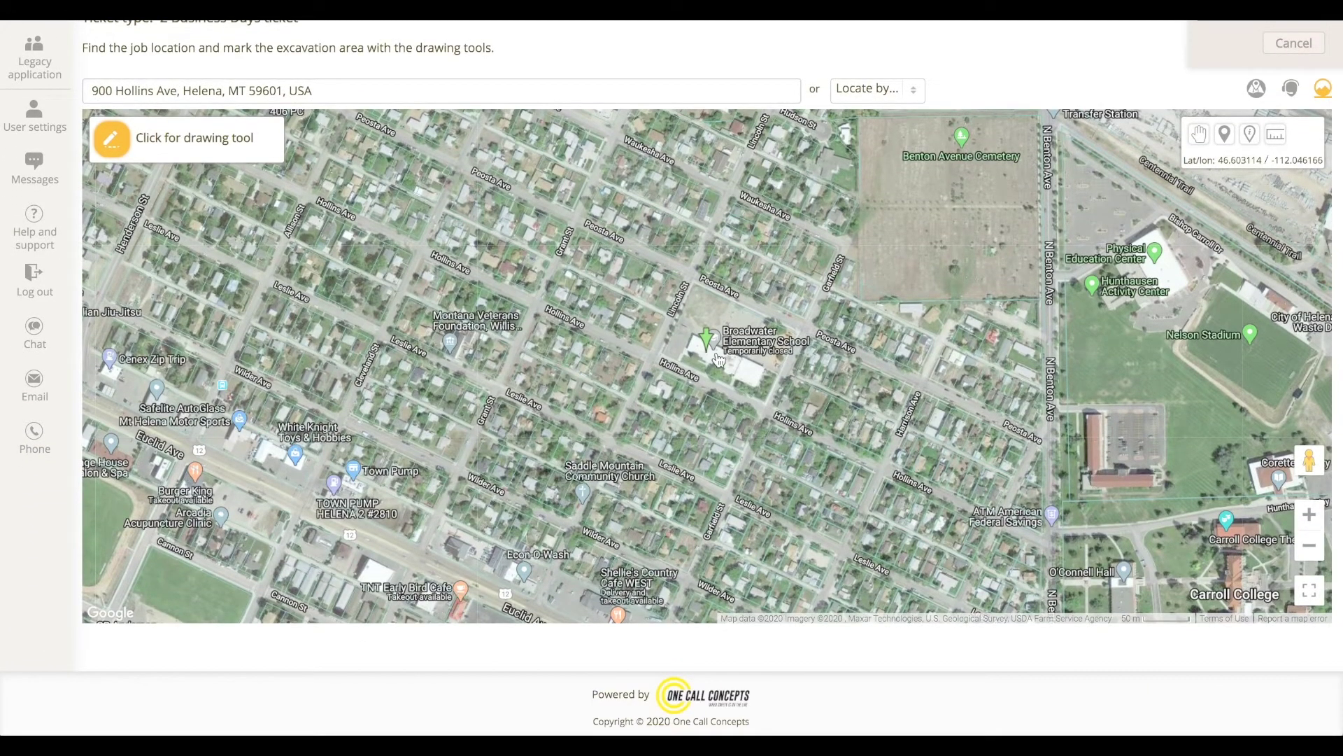
{"action": "scroll", "coordinate": [719, 359], "scroll_direction": "up", "scroll_amount": 4}
{"action": "left_click_drag", "start_coordinate": [767, 405], "coordinate": [555, 194]}
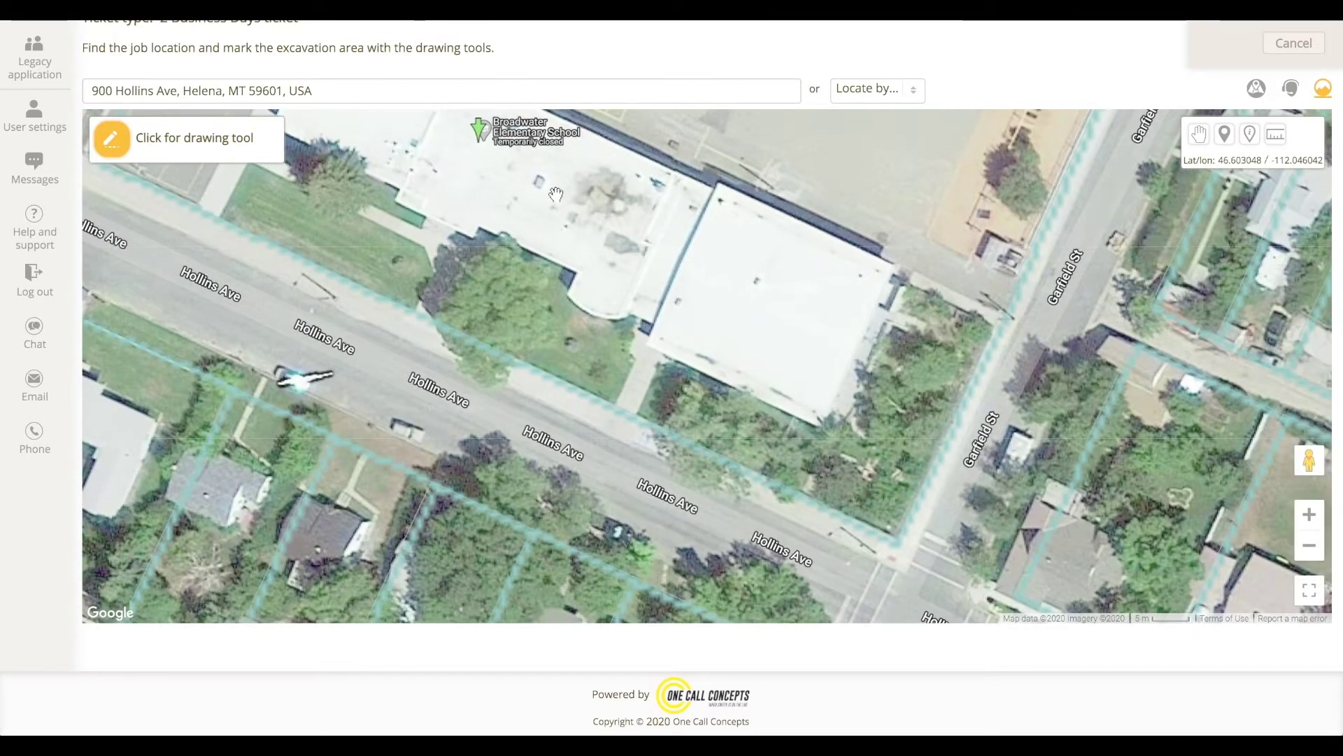
{"action": "left_click_drag", "start_coordinate": [735, 319], "coordinate": [618, 223]}
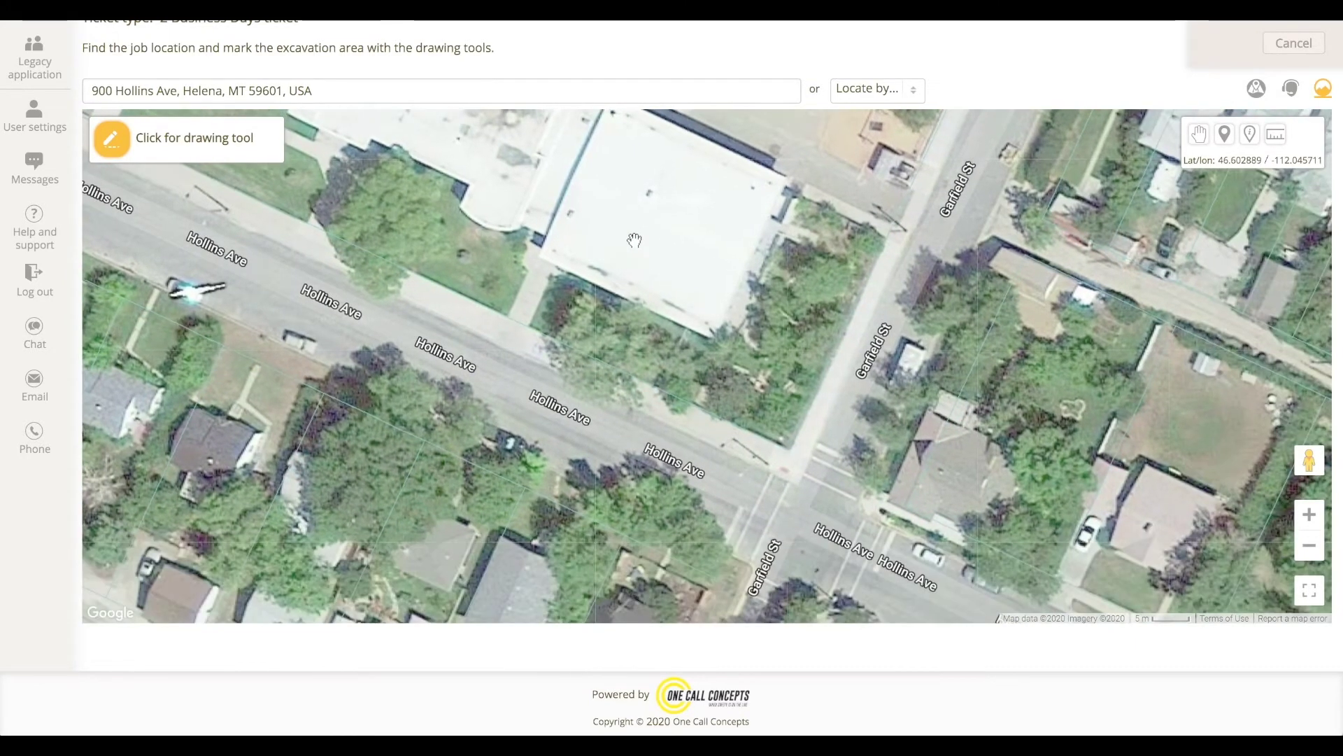
{"action": "left_click", "coordinate": [117, 154]}
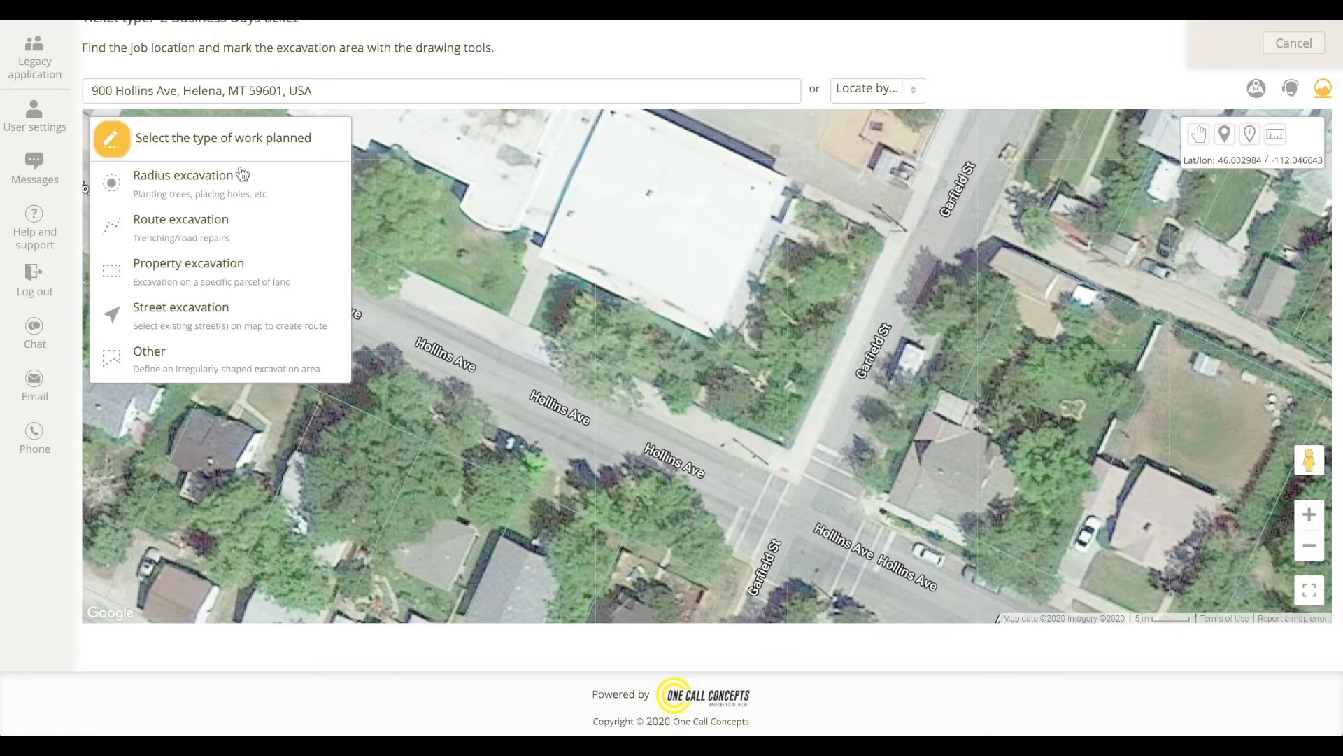
- Place a 12 ft radius excavation around a pole described 'ne corner of intersection' at Hollins/Garfield
{"action": "left_click", "coordinate": [278, 201]}
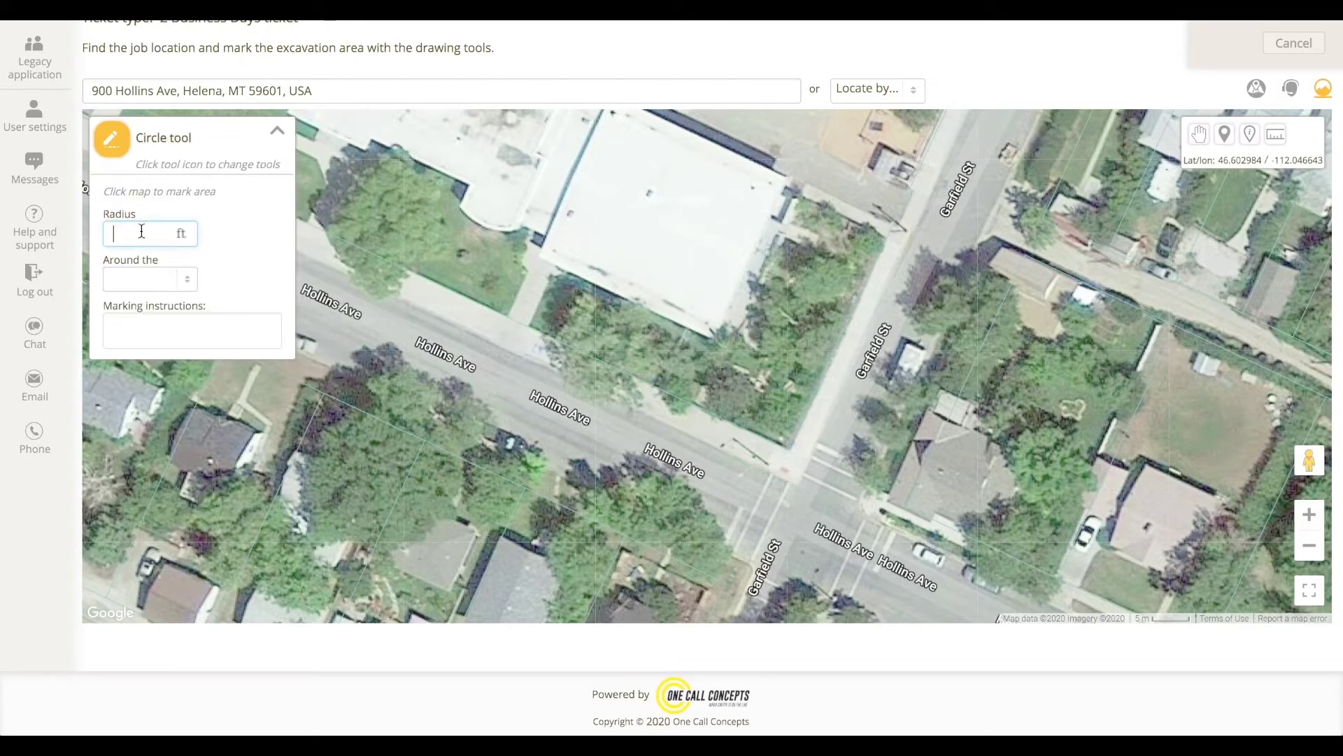
{"action": "type", "text": "12"}
{"action": "left_click", "coordinate": [187, 279]}
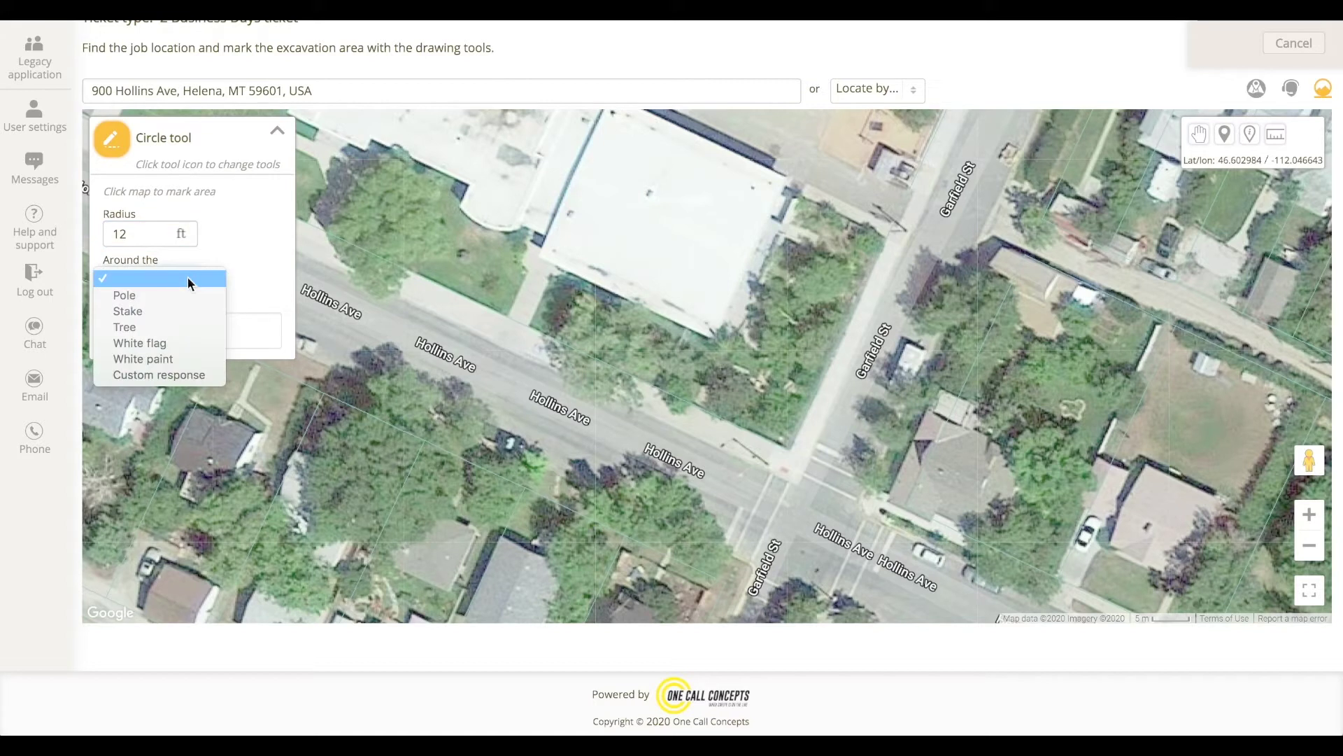
{"action": "left_click", "coordinate": [188, 291]}
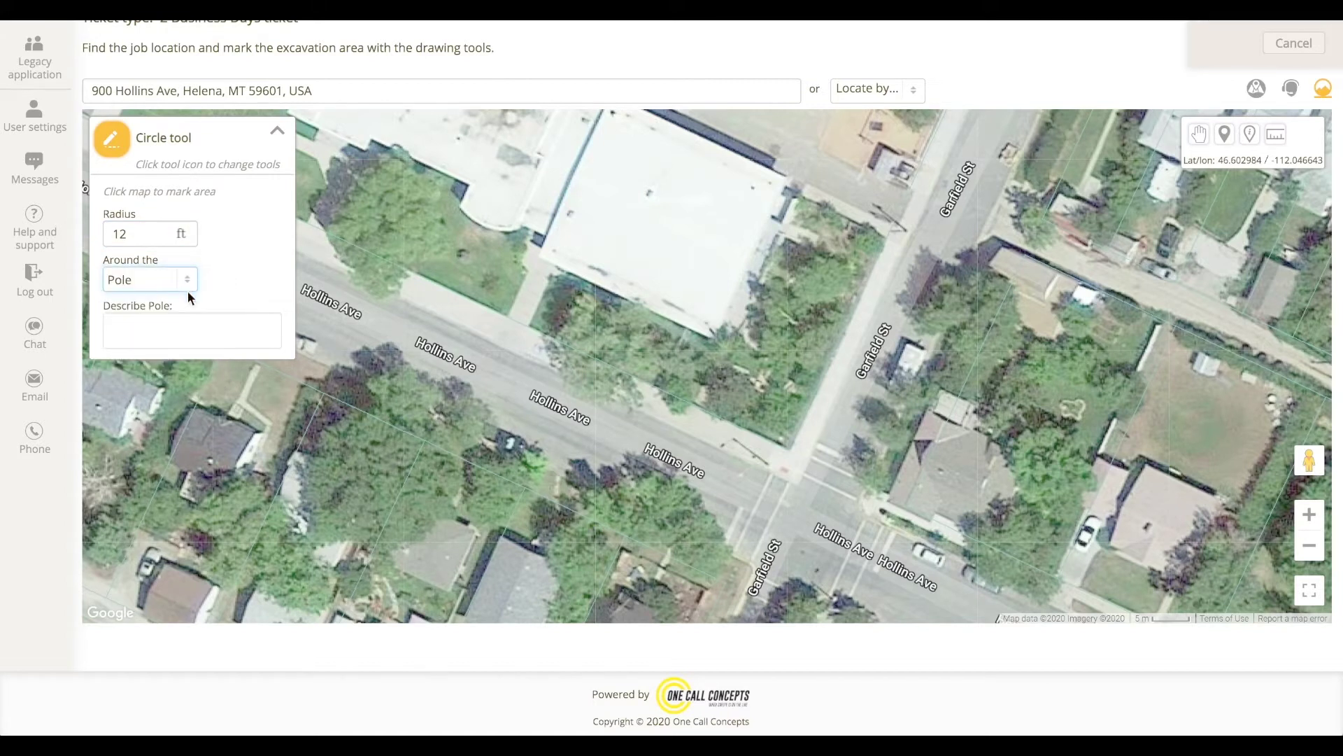
{"action": "left_click", "coordinate": [197, 322]}
{"action": "type", "text": "ne c"}
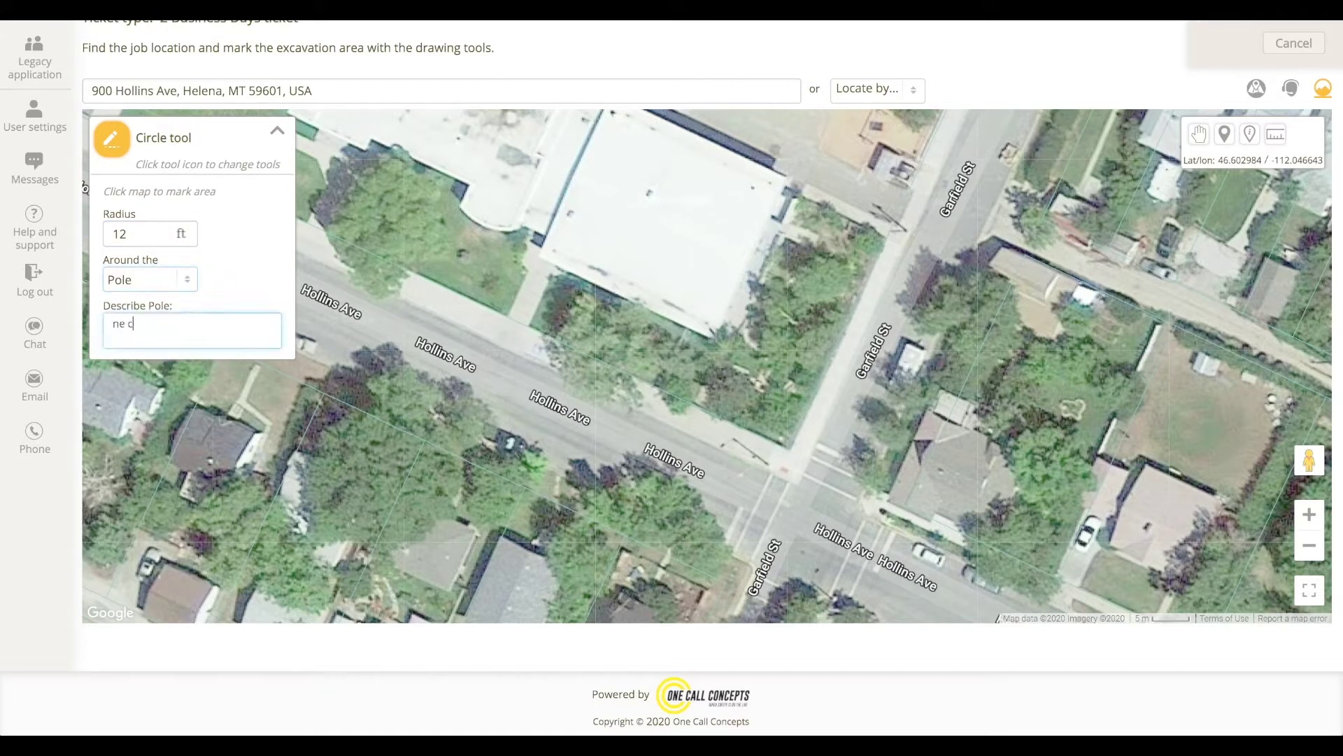
{"action": "type", "text": "orner of intersection"}
{"action": "left_click", "coordinate": [769, 463]}
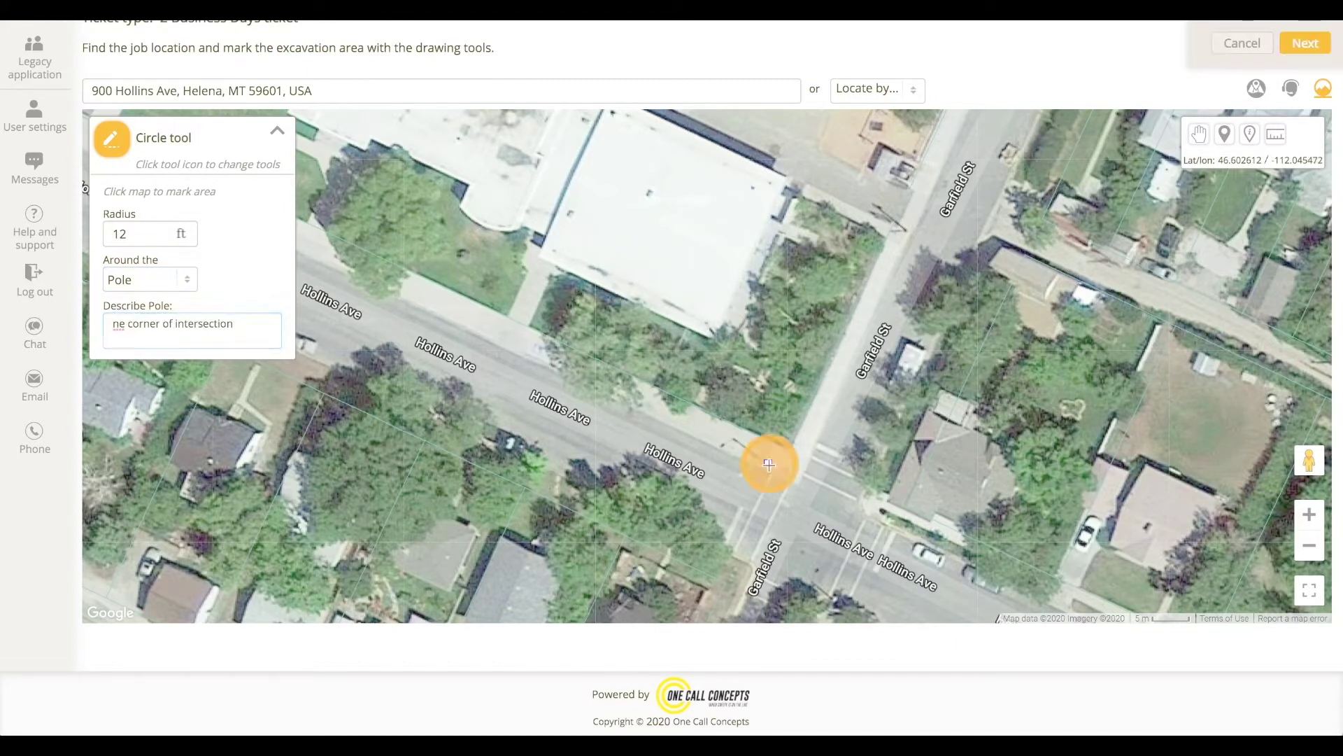
- Place a 20 ft radius around a tree described 'in front of front entrance to school'
{"action": "left_click_drag", "start_coordinate": [488, 351], "coordinate": [896, 515]}
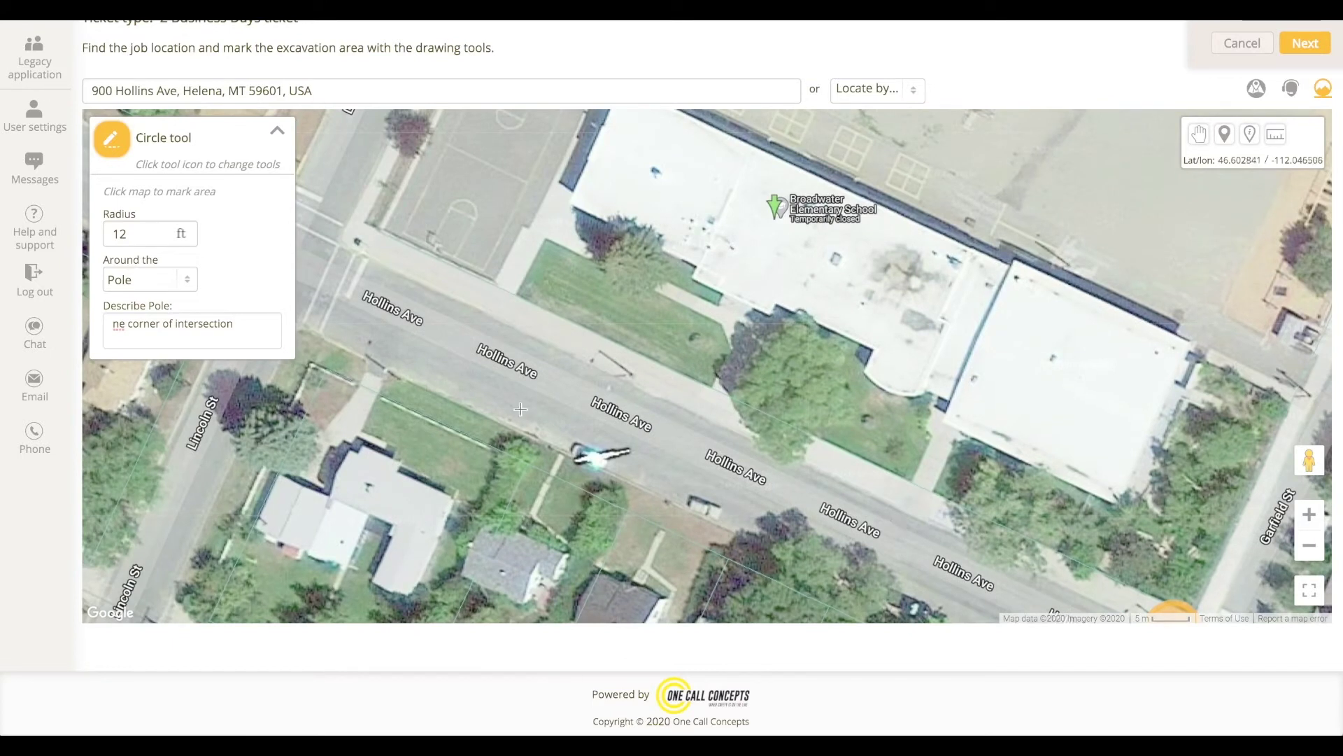
{"action": "double_click", "coordinate": [142, 235]}
{"action": "type", "text": "20"}
{"action": "left_click", "coordinate": [144, 272]}
{"action": "left_click", "coordinate": [149, 307]}
{"action": "left_click", "coordinate": [149, 323]}
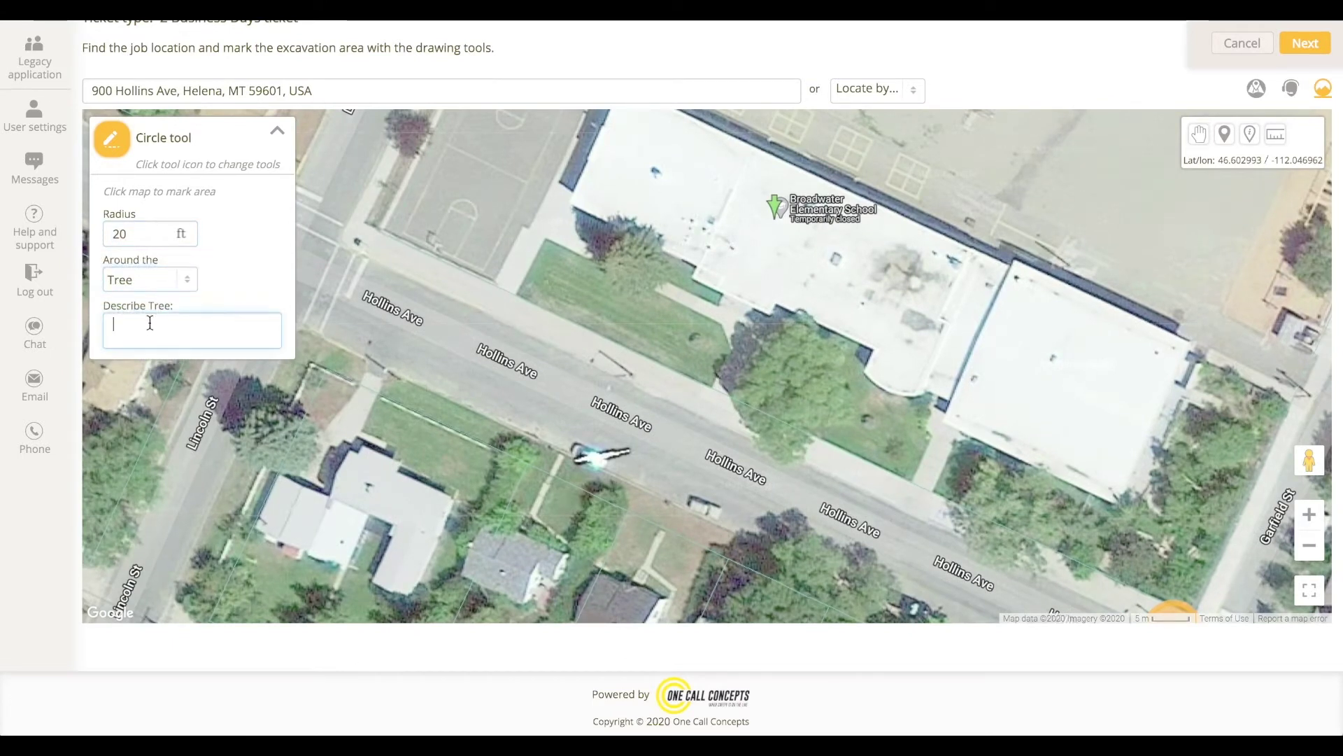
{"action": "type", "text": "in front of front entrance to school"}
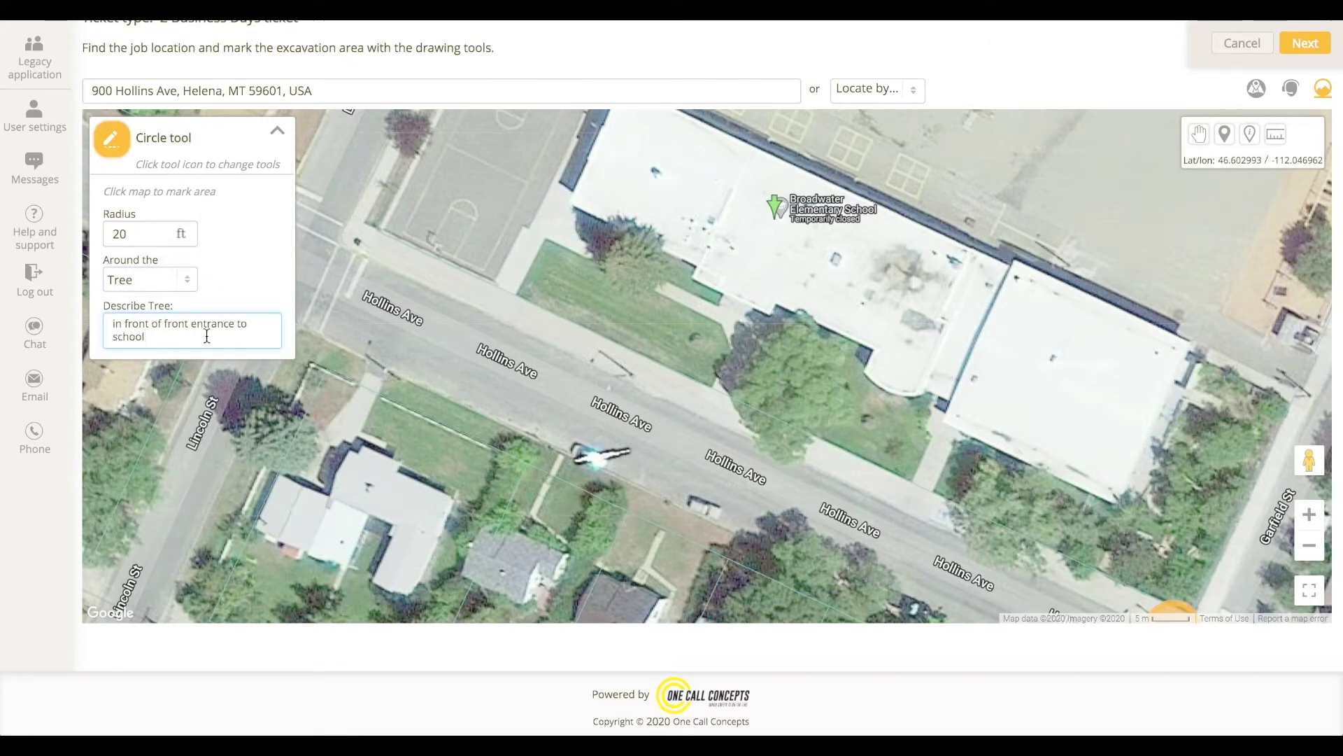
{"action": "left_click", "coordinate": [790, 384]}
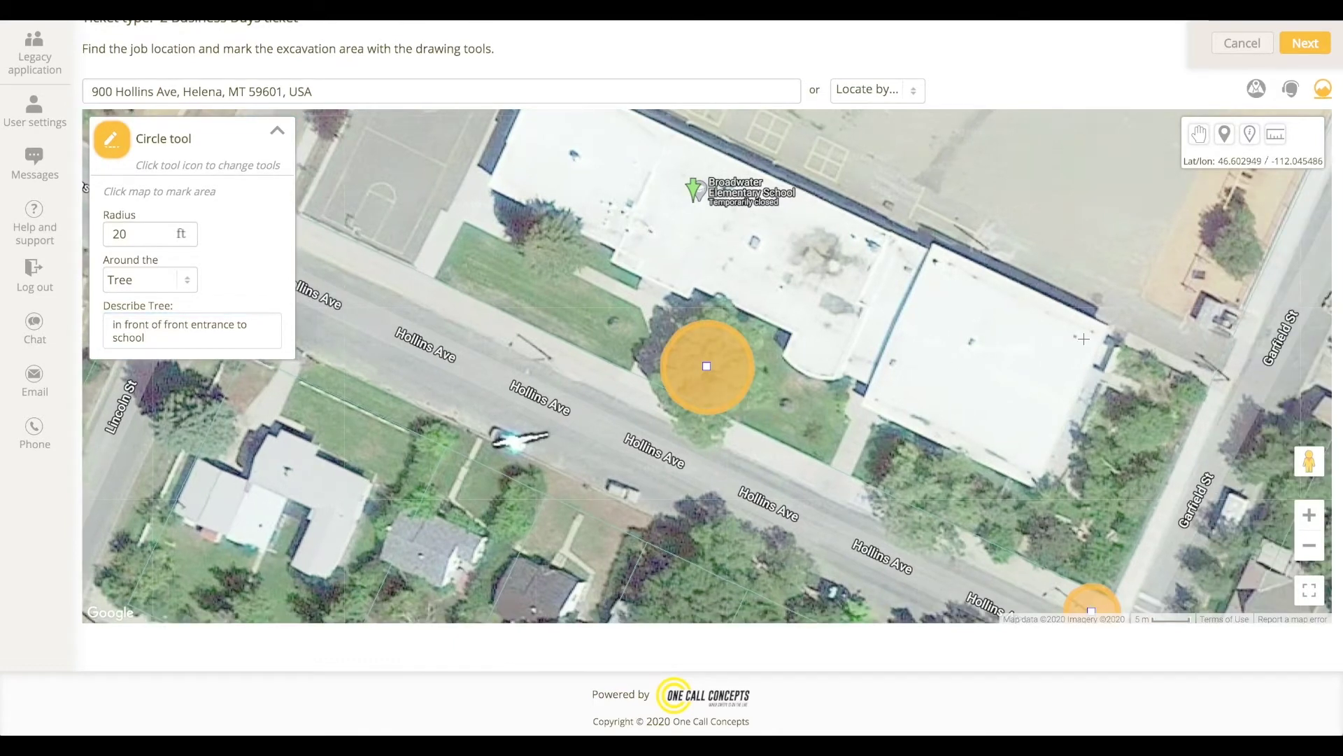
- Advance to instructions, confirm the area is marked in white, and switch the map to satellite view
{"action": "left_click", "coordinate": [1318, 51]}
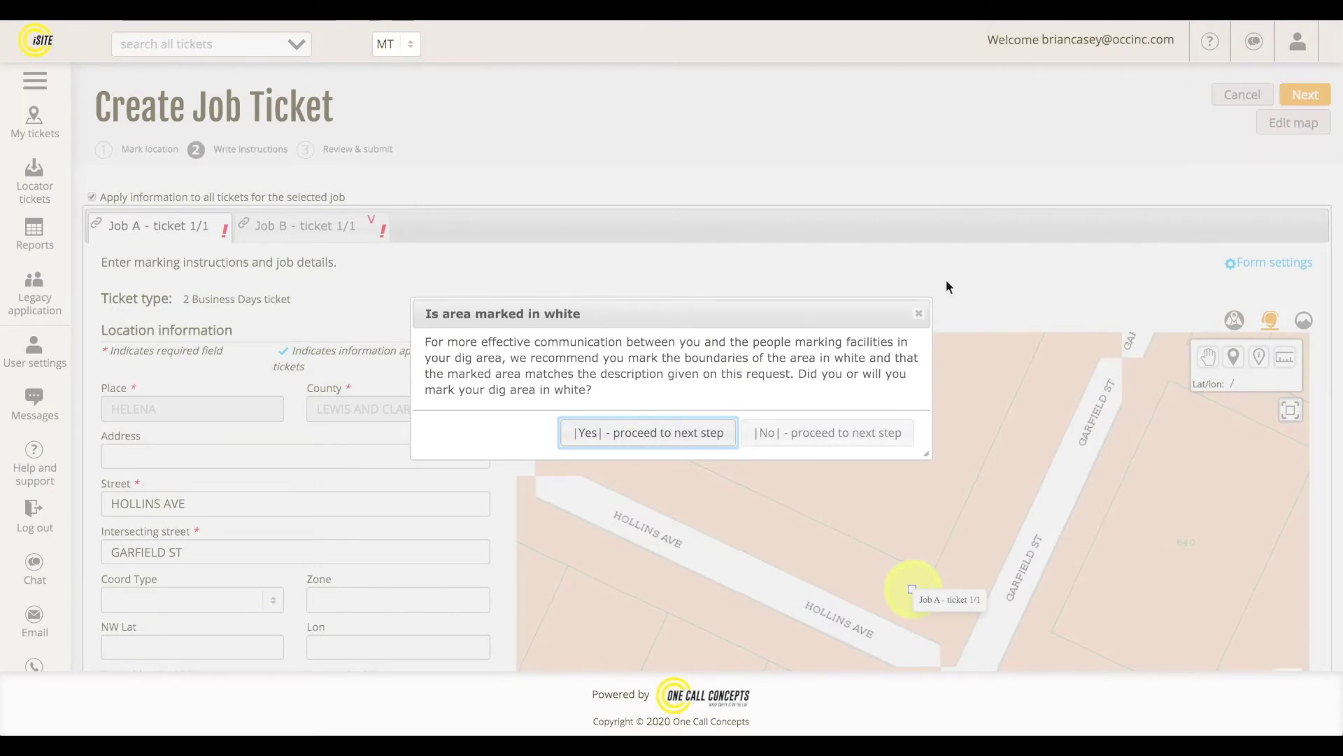
{"action": "left_click", "coordinate": [700, 434]}
{"action": "left_click", "coordinate": [1303, 319]}
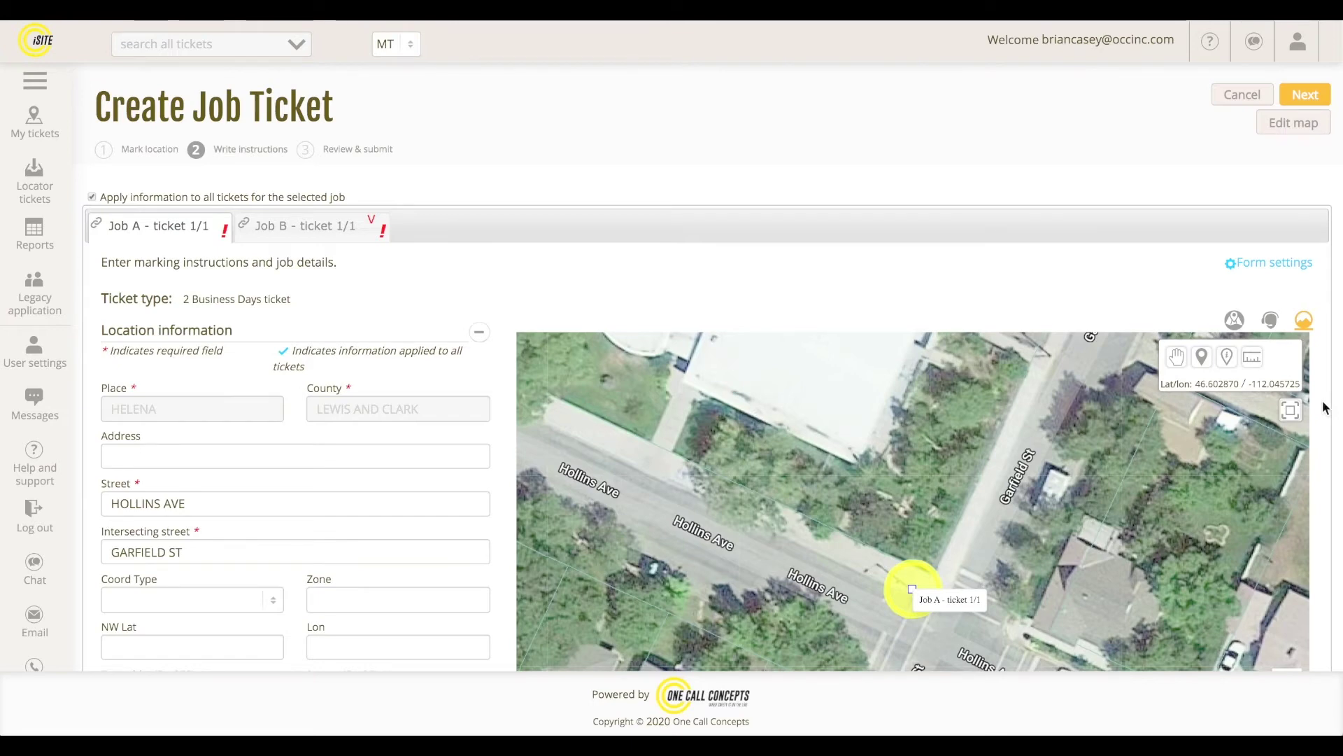
{"action": "scroll", "coordinate": [1322, 408], "scroll_direction": "down", "scroll_amount": 5}
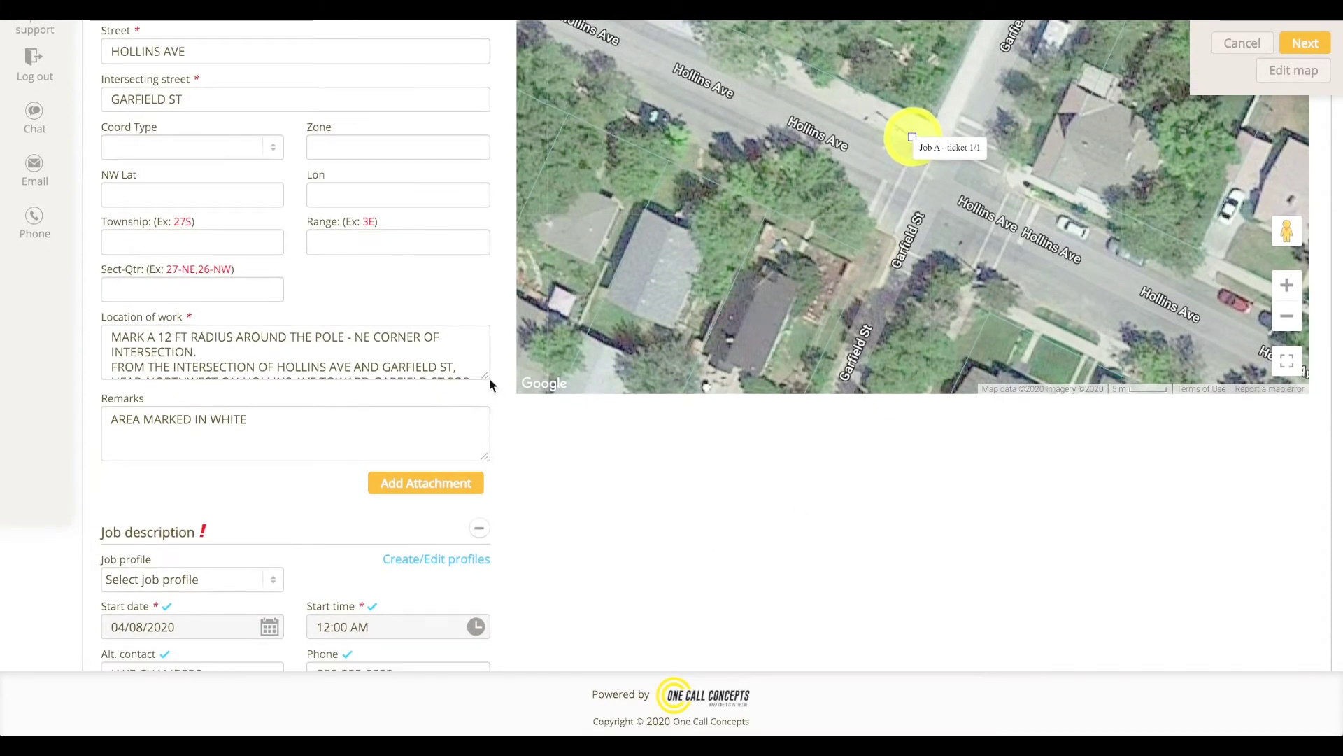
{"action": "left_click_drag", "start_coordinate": [488, 377], "coordinate": [494, 476]}
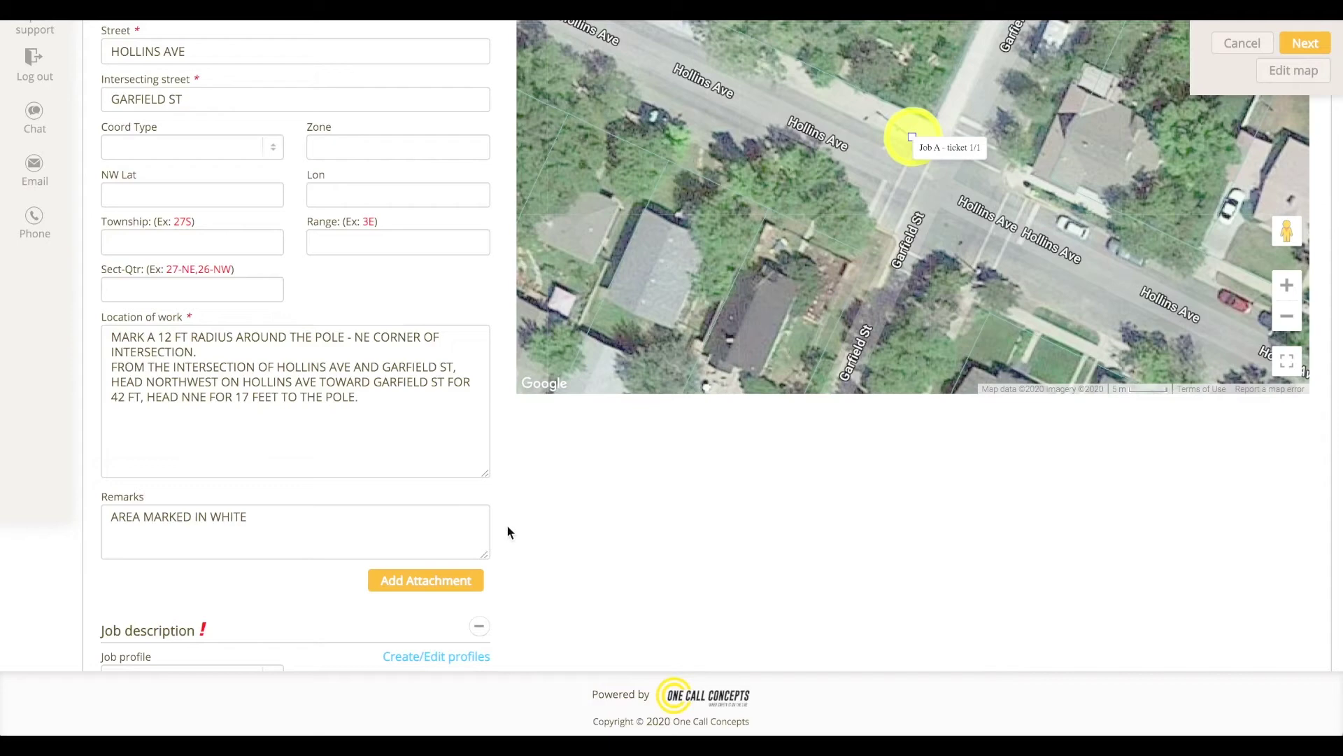
{"action": "scroll", "coordinate": [508, 531], "scroll_direction": "down", "scroll_amount": 5}
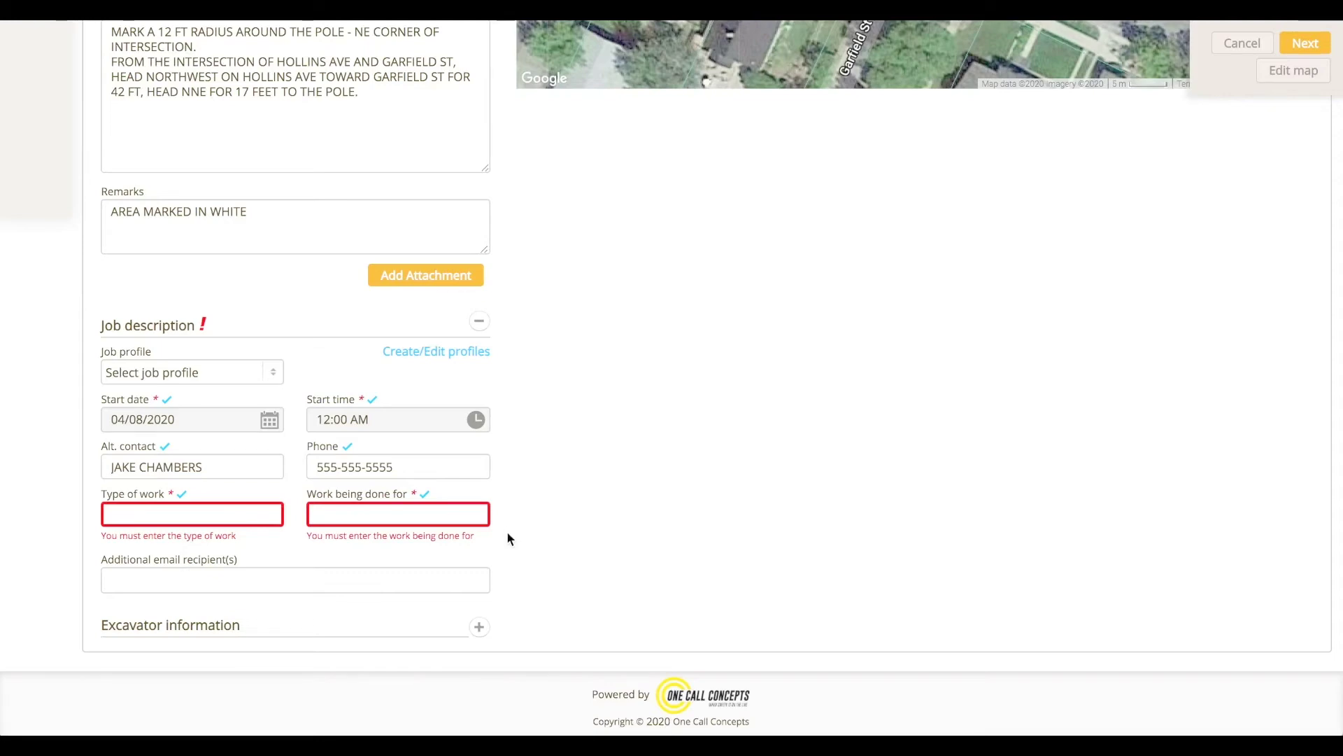
{"action": "scroll", "coordinate": [508, 532], "scroll_direction": "up", "scroll_amount": 9}
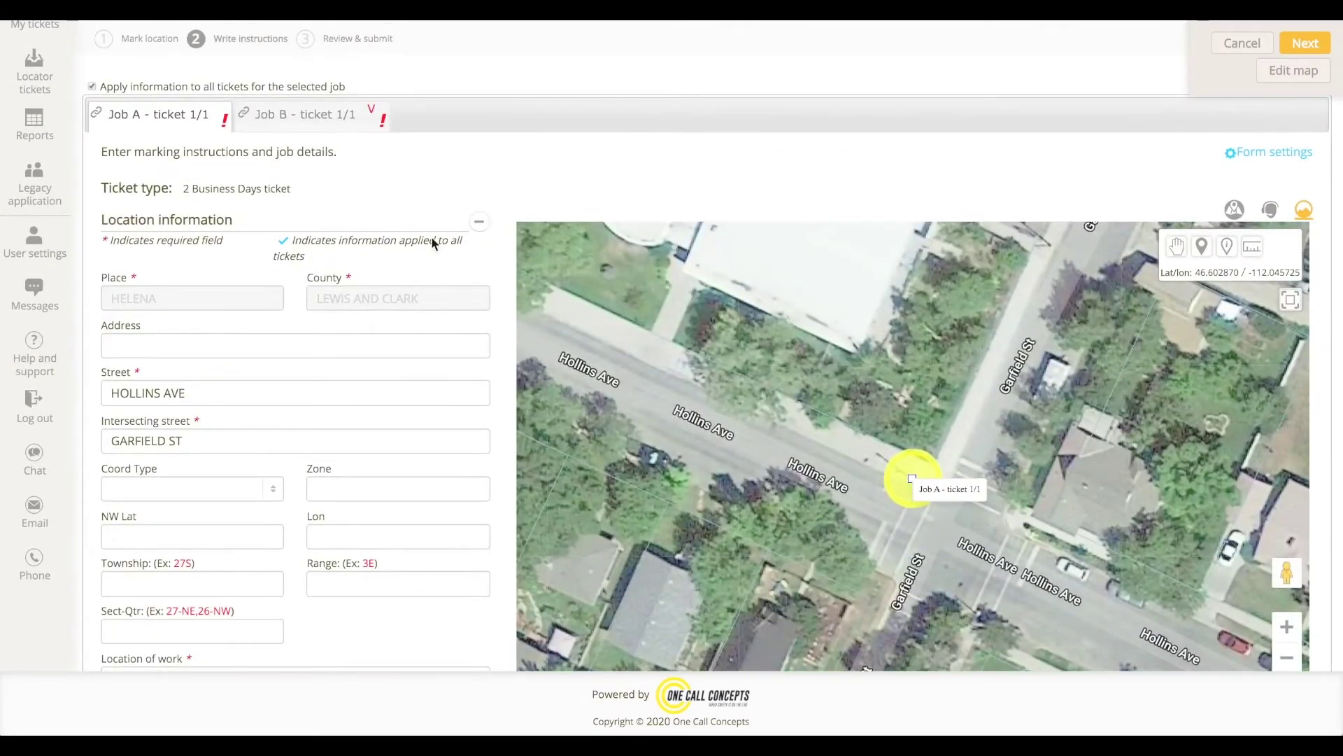
- Leave 'Apply information to all tickets for the selected job' unchecked for Job A
{"action": "left_click", "coordinate": [91, 86]}
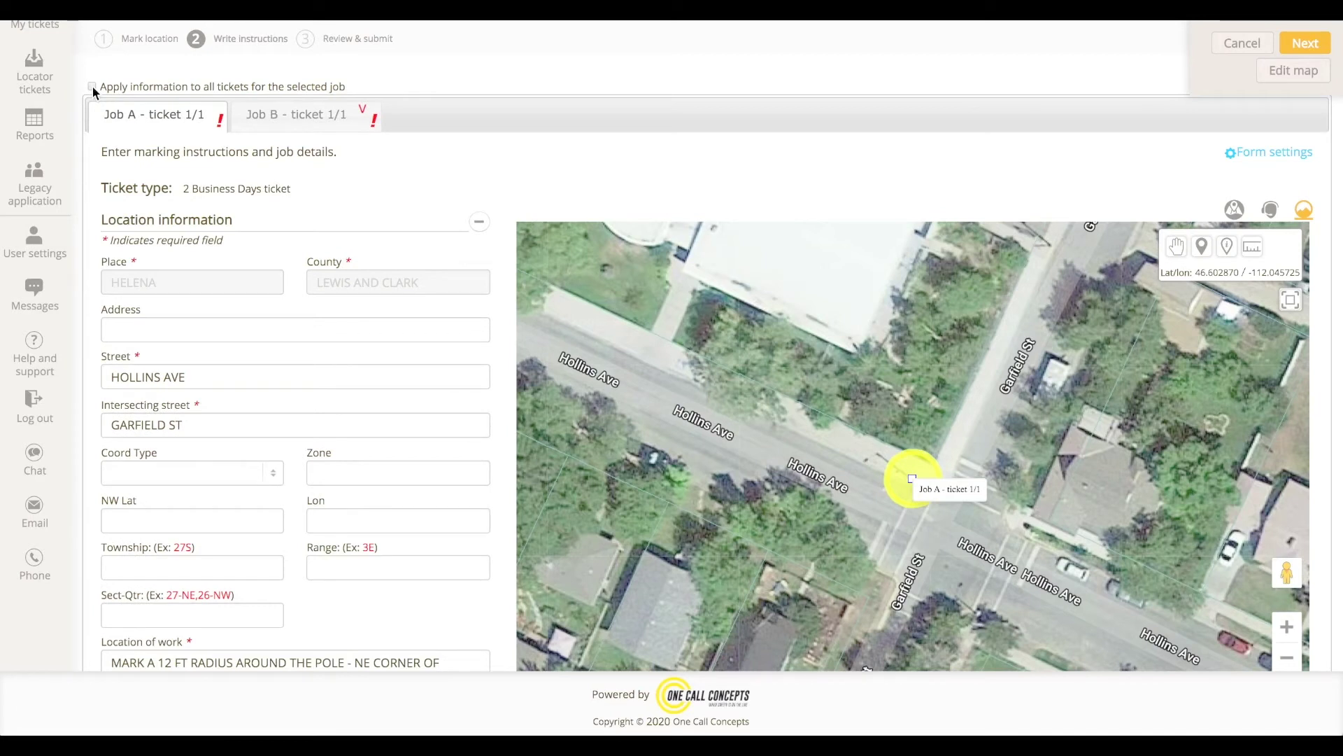
{"action": "left_click", "coordinate": [91, 87]}
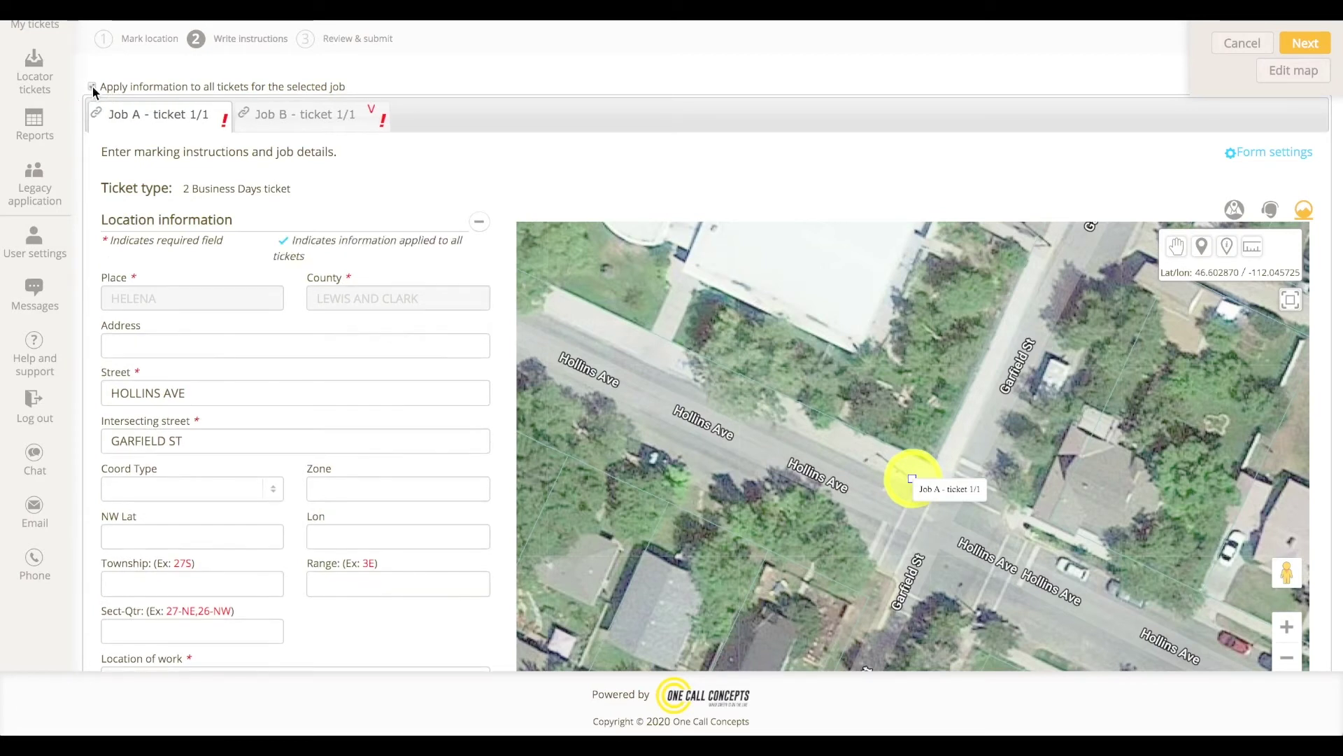
{"action": "left_click", "coordinate": [92, 87]}
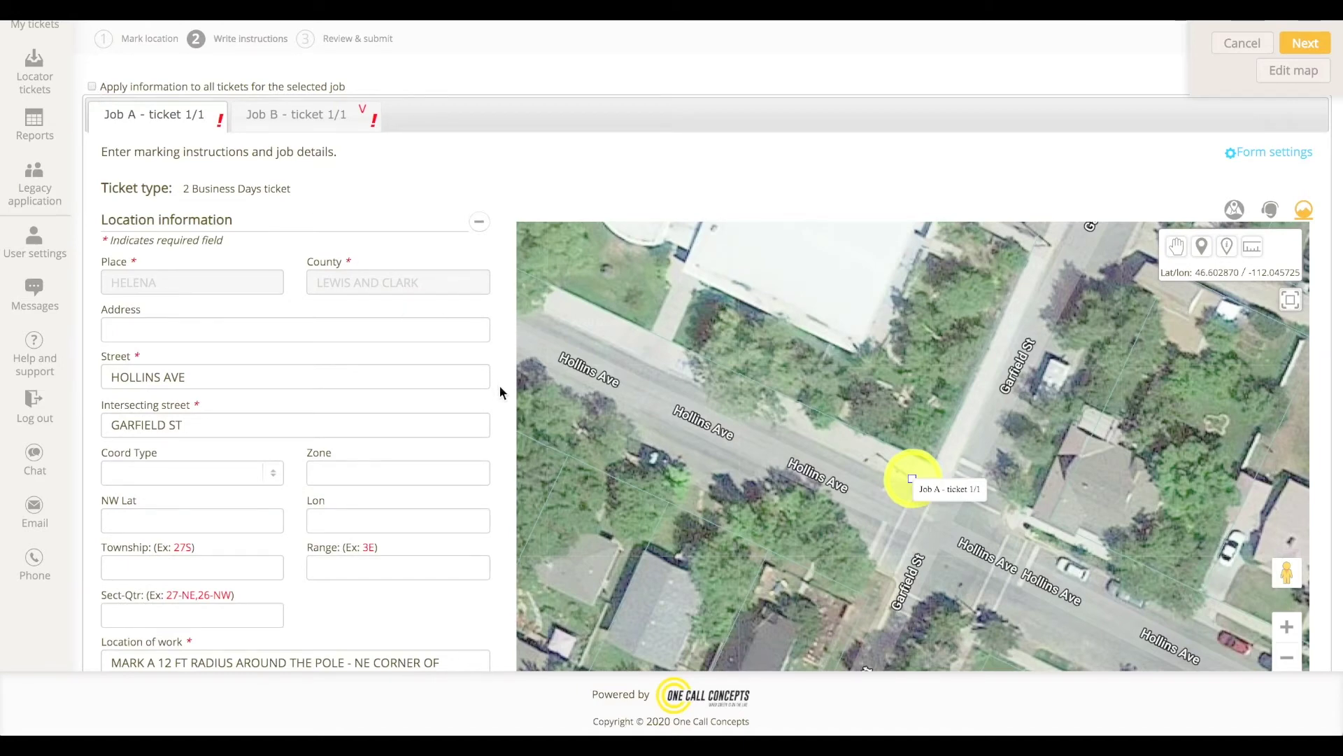
{"action": "scroll", "coordinate": [500, 388], "scroll_direction": "down", "scroll_amount": 6}
- Enter Job A's type of work 'pole replacement' and work being done for 'city of helena'
{"action": "scroll", "coordinate": [500, 392], "scroll_direction": "down", "scroll_amount": 4}
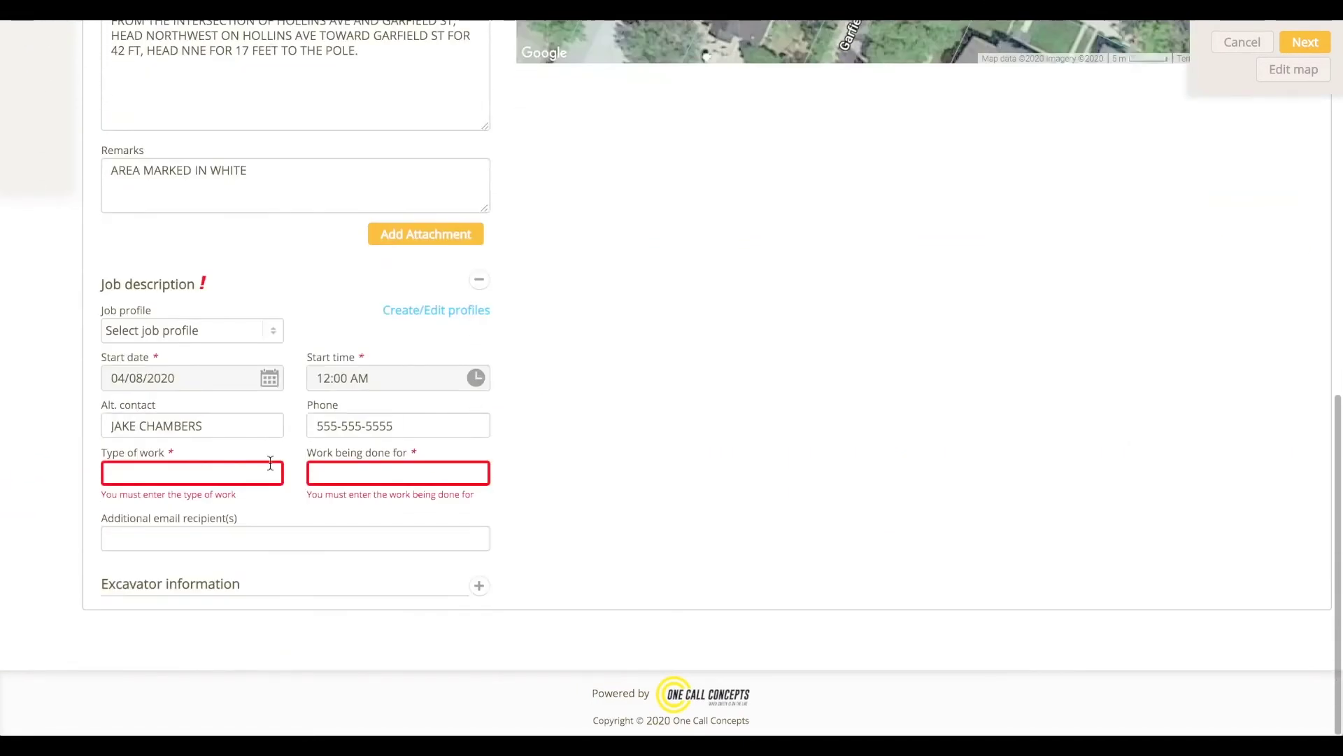
{"action": "left_click", "coordinate": [219, 479]}
{"action": "type", "text": "pole r"}
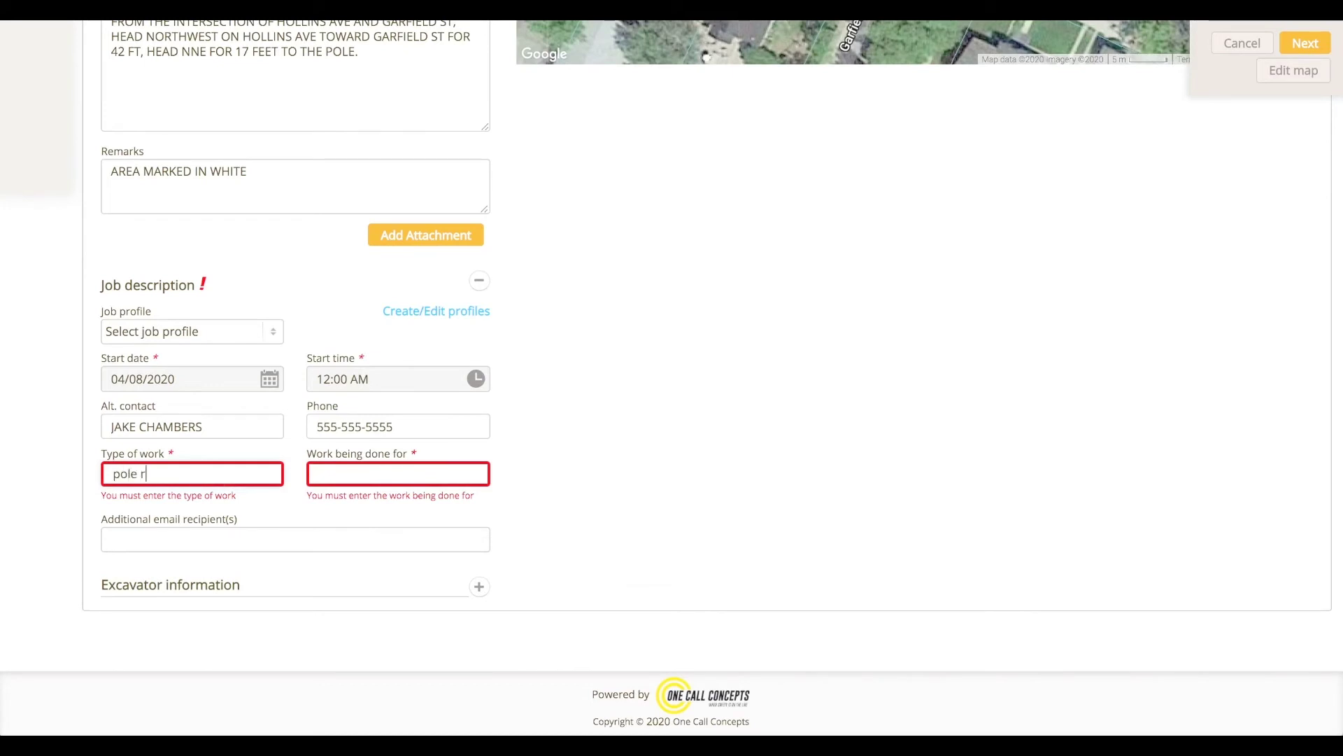
{"action": "type", "text": "eplacement"}
{"action": "key", "text": "Tab"}
{"action": "type", "text": "city o"}
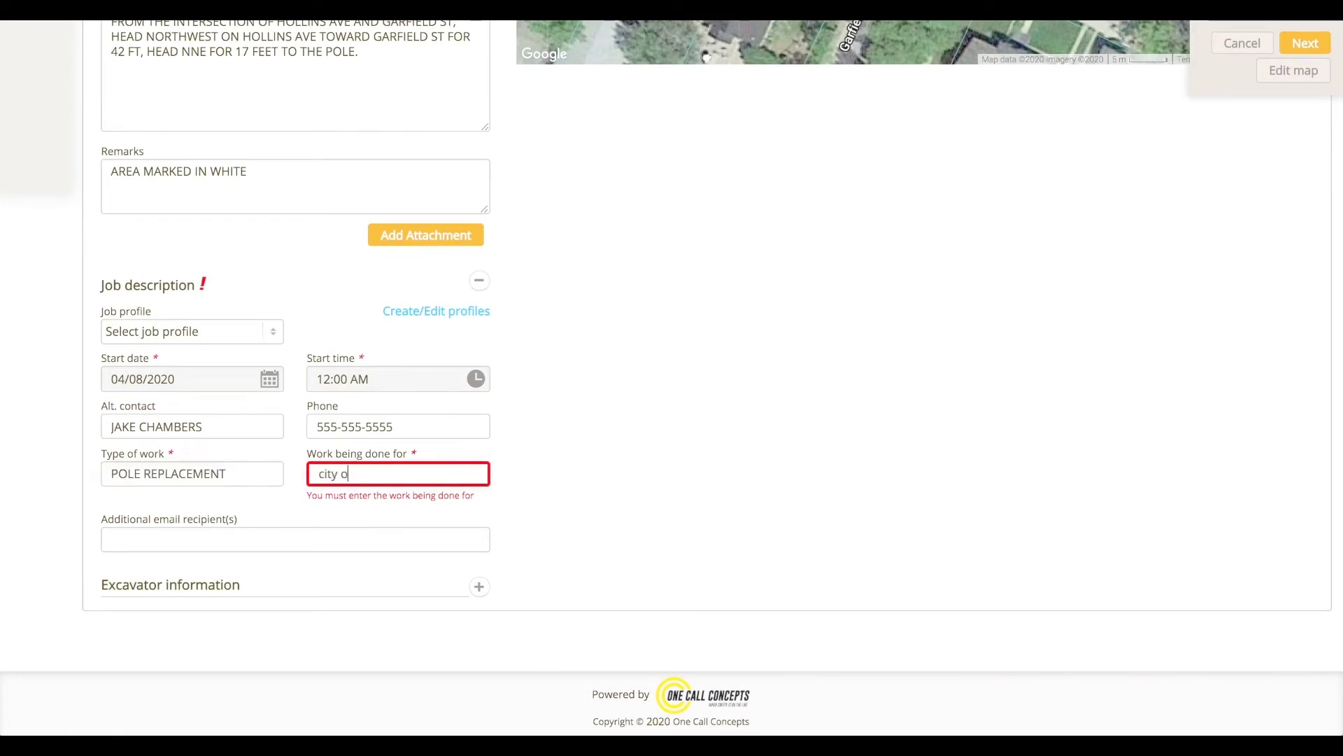
{"action": "type", "text": "f helena"}
{"action": "left_click", "coordinate": [538, 531]}
- Expand and review Job A's Excavator information section
{"action": "left_click", "coordinate": [480, 587]}
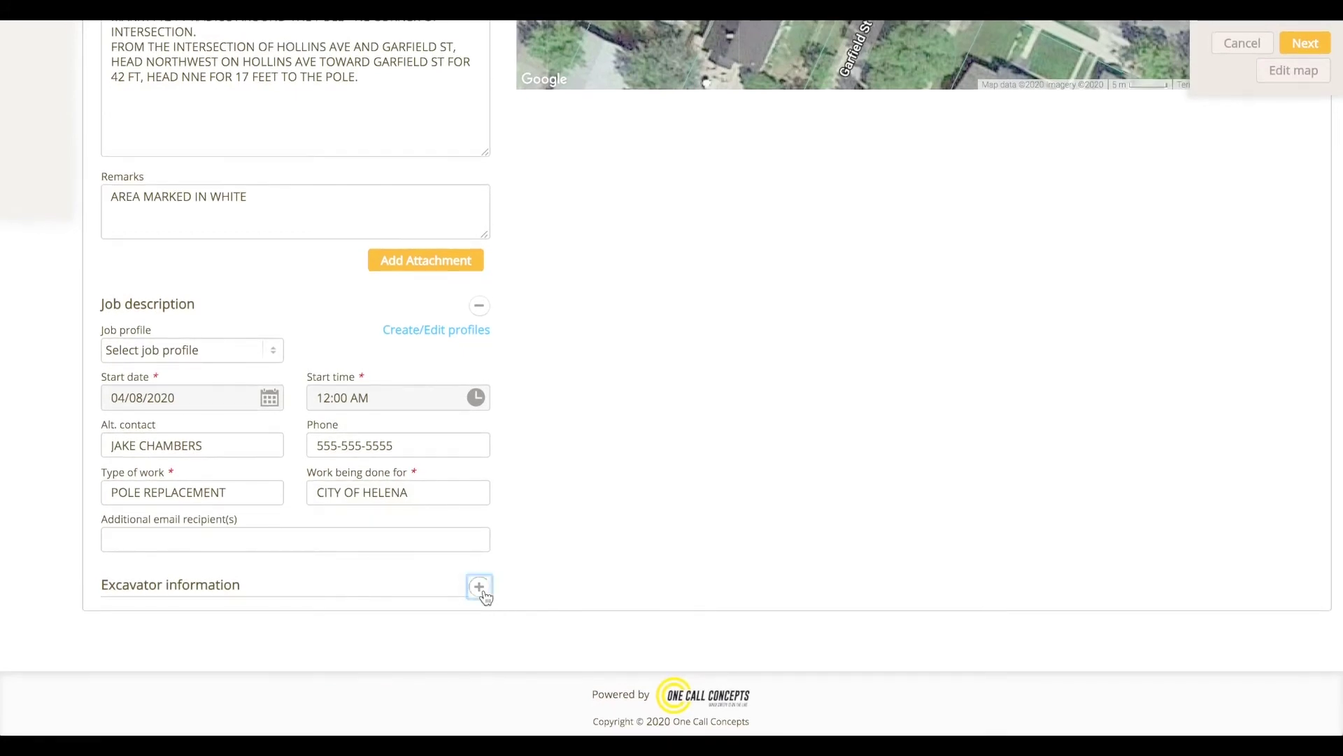
{"action": "scroll", "coordinate": [564, 522], "scroll_direction": "down", "scroll_amount": 5}
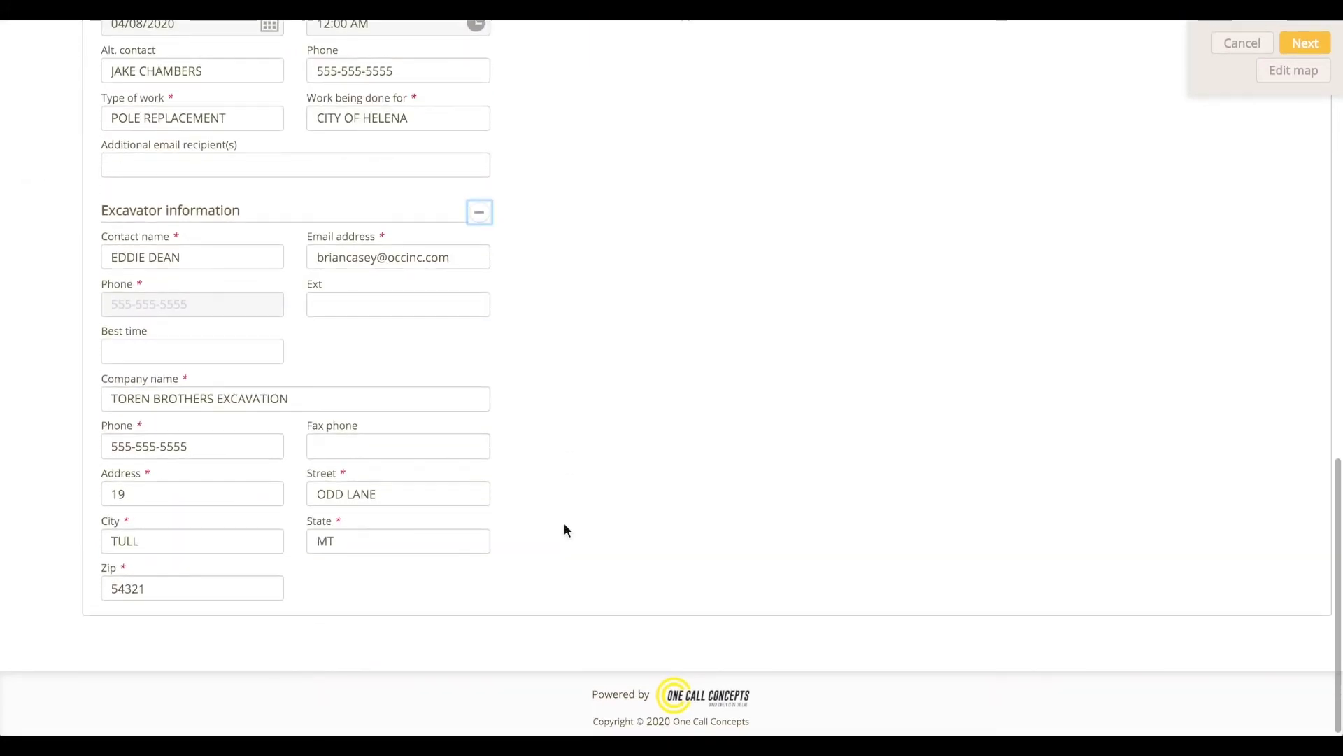
{"action": "scroll", "coordinate": [564, 523], "scroll_direction": "up", "scroll_amount": 6}
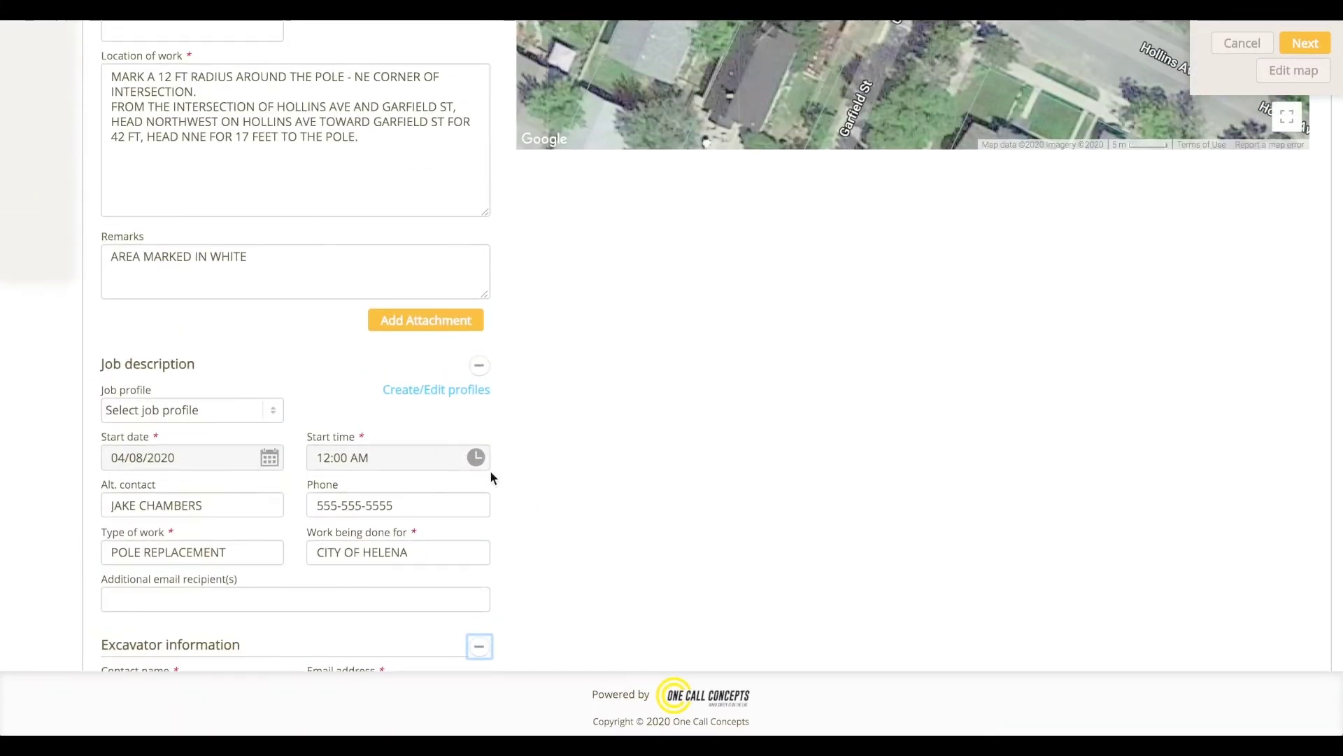
{"action": "scroll", "coordinate": [493, 478], "scroll_direction": "up", "scroll_amount": 8}
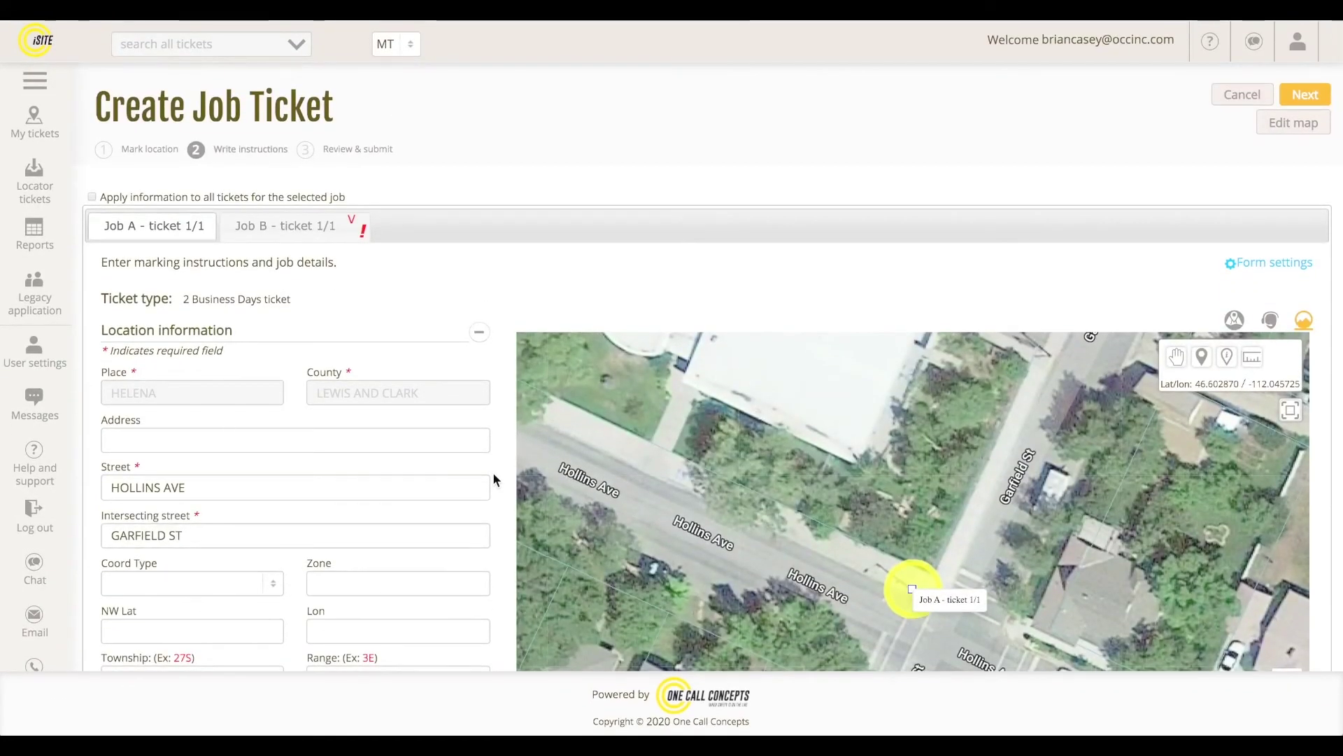
- Switch to Job B and confirm its dig area is marked in white
{"action": "left_click", "coordinate": [304, 240]}
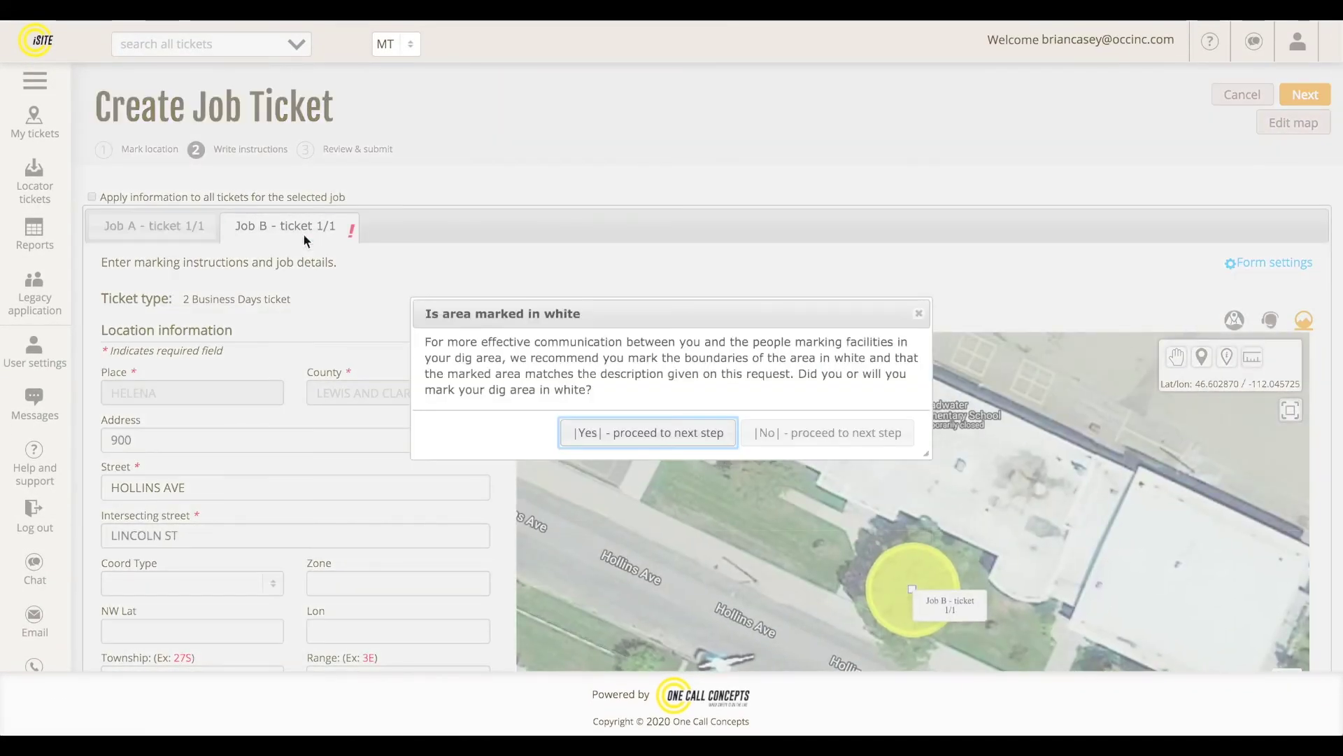
{"action": "left_click", "coordinate": [640, 430]}
{"action": "scroll", "coordinate": [509, 454], "scroll_direction": "down", "scroll_amount": 3}
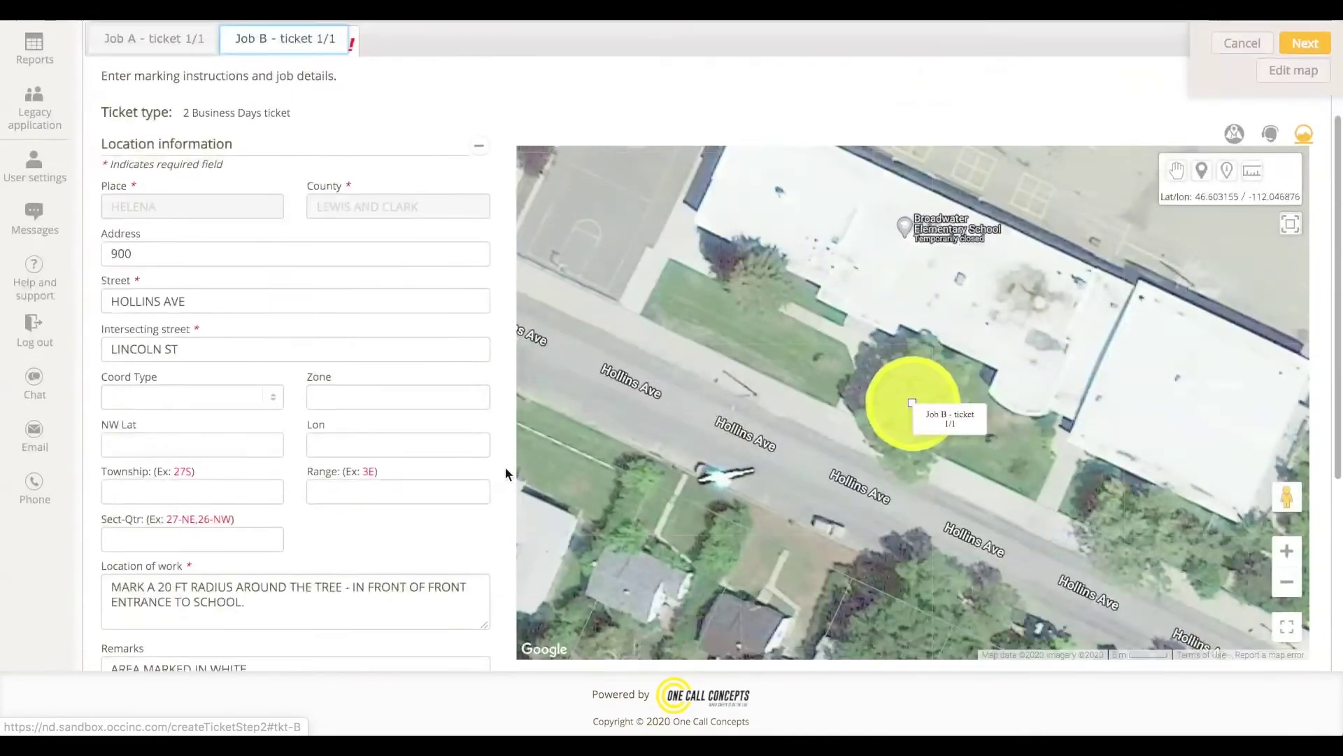
{"action": "scroll", "coordinate": [505, 473], "scroll_direction": "down", "scroll_amount": 8}
- Enter Job B's type of work 'tree removal' for 'broadwater elementary', then continue to Review & submit
{"action": "left_click", "coordinate": [258, 471]}
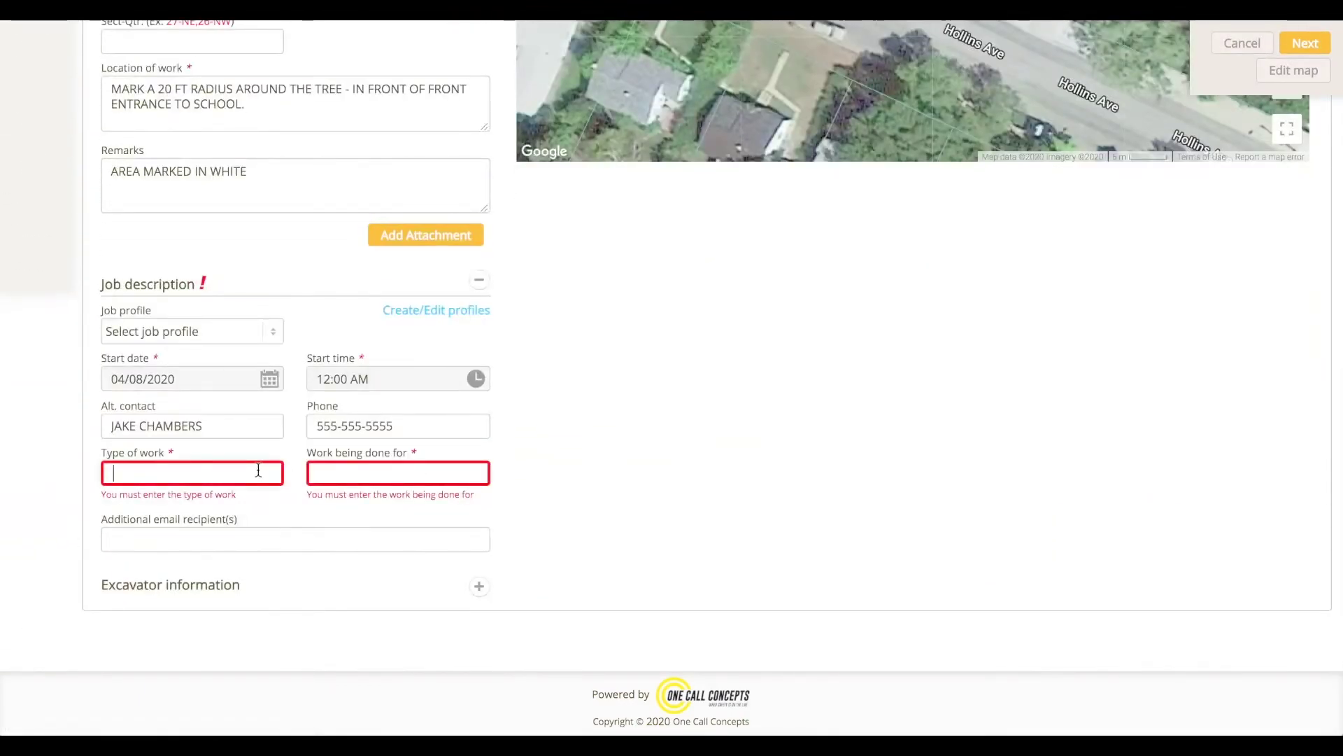
{"action": "type", "text": "tree removal"}
{"action": "key", "text": "Tab"}
{"action": "type", "text": "broadw"}
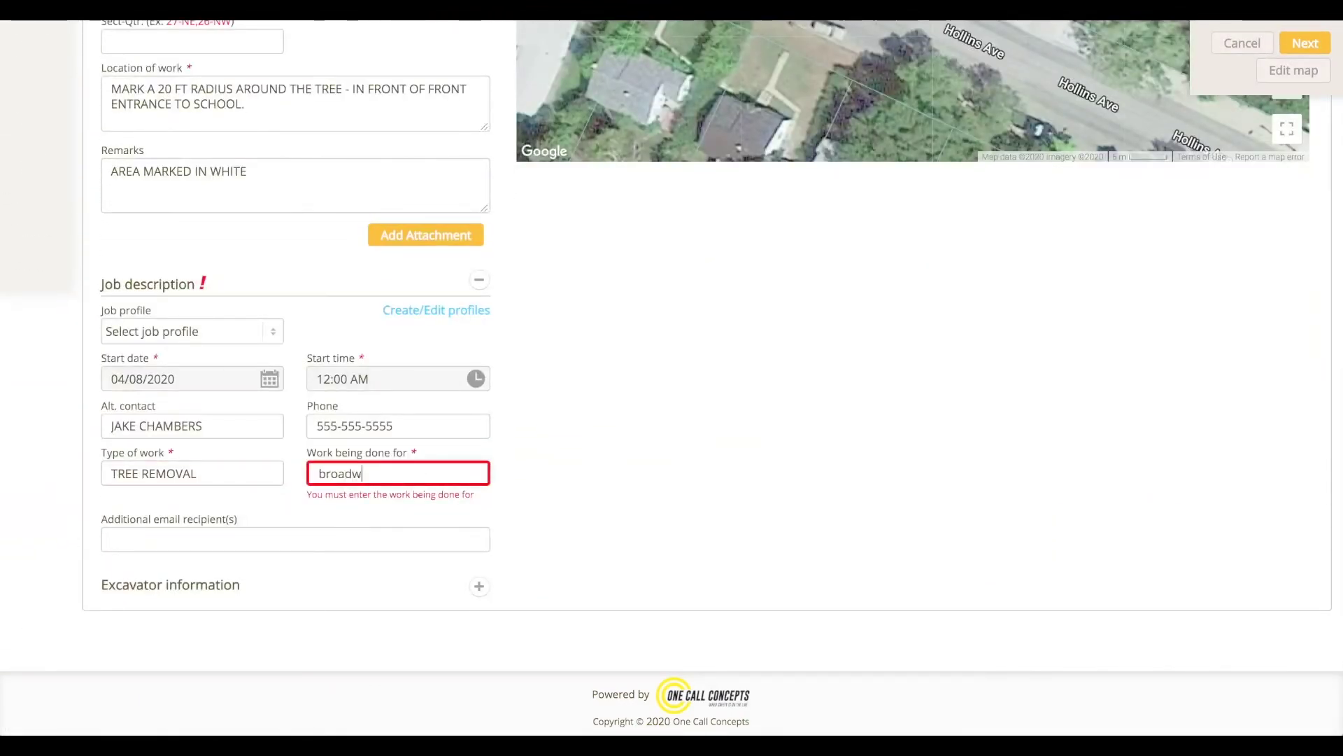
{"action": "type", "text": "ater elementary"}
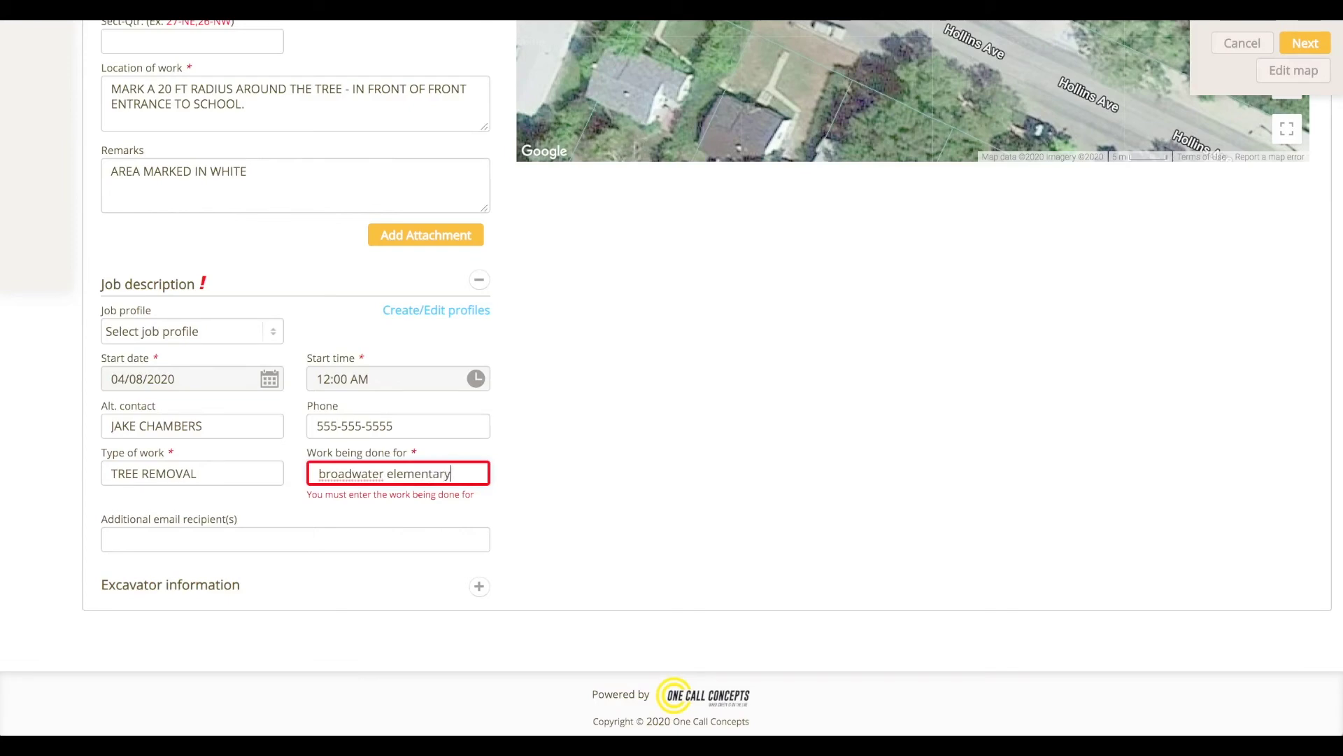
{"action": "left_click", "coordinate": [543, 493]}
{"action": "scroll", "coordinate": [494, 454], "scroll_direction": "up", "scroll_amount": 10}
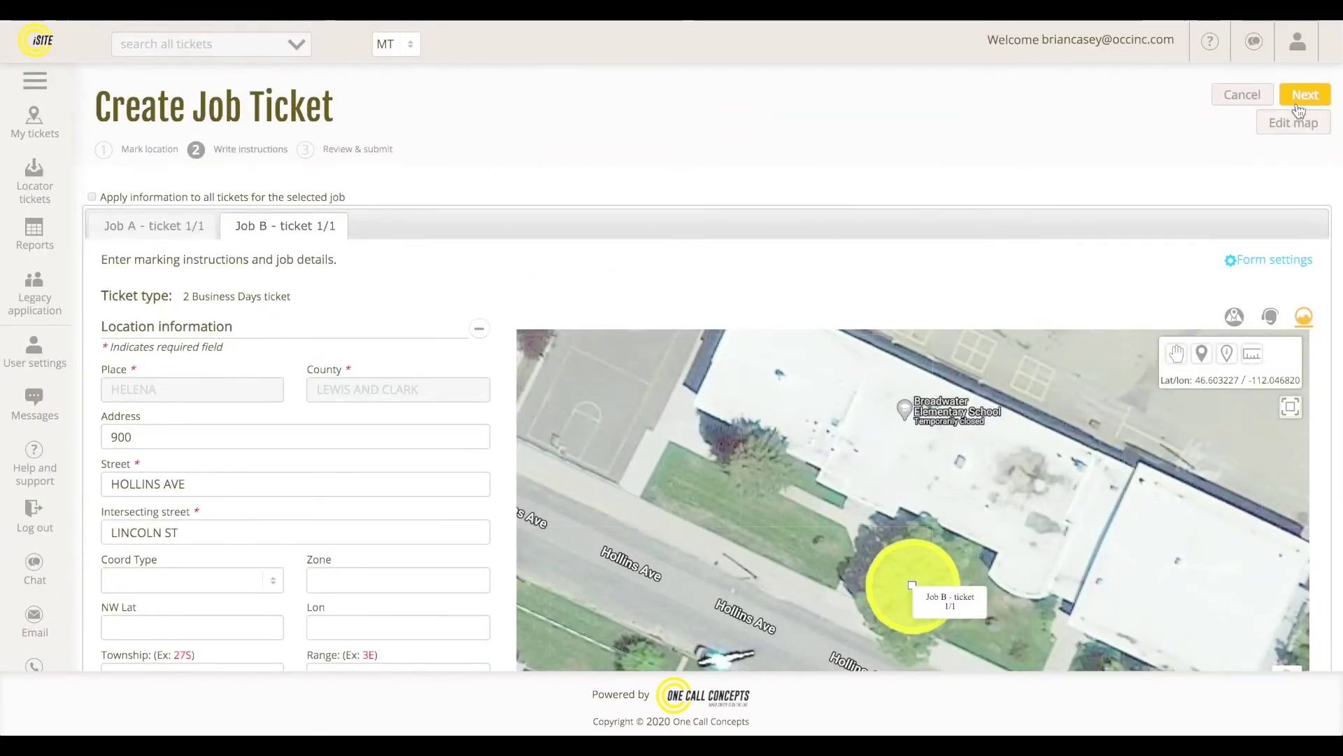
{"action": "left_click", "coordinate": [1325, 95]}
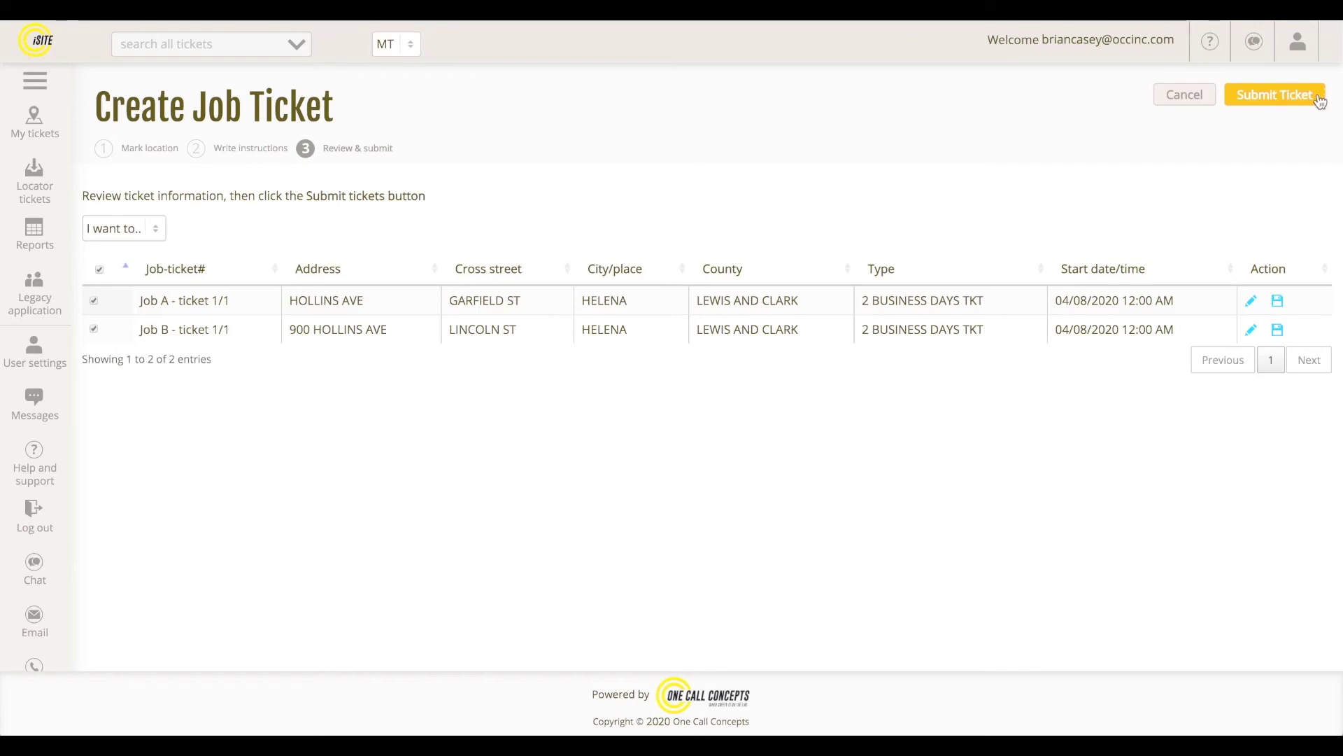
- Submit both Hollins Ave locate tickets for Job A and Job B
{"action": "left_click", "coordinate": [1318, 98]}
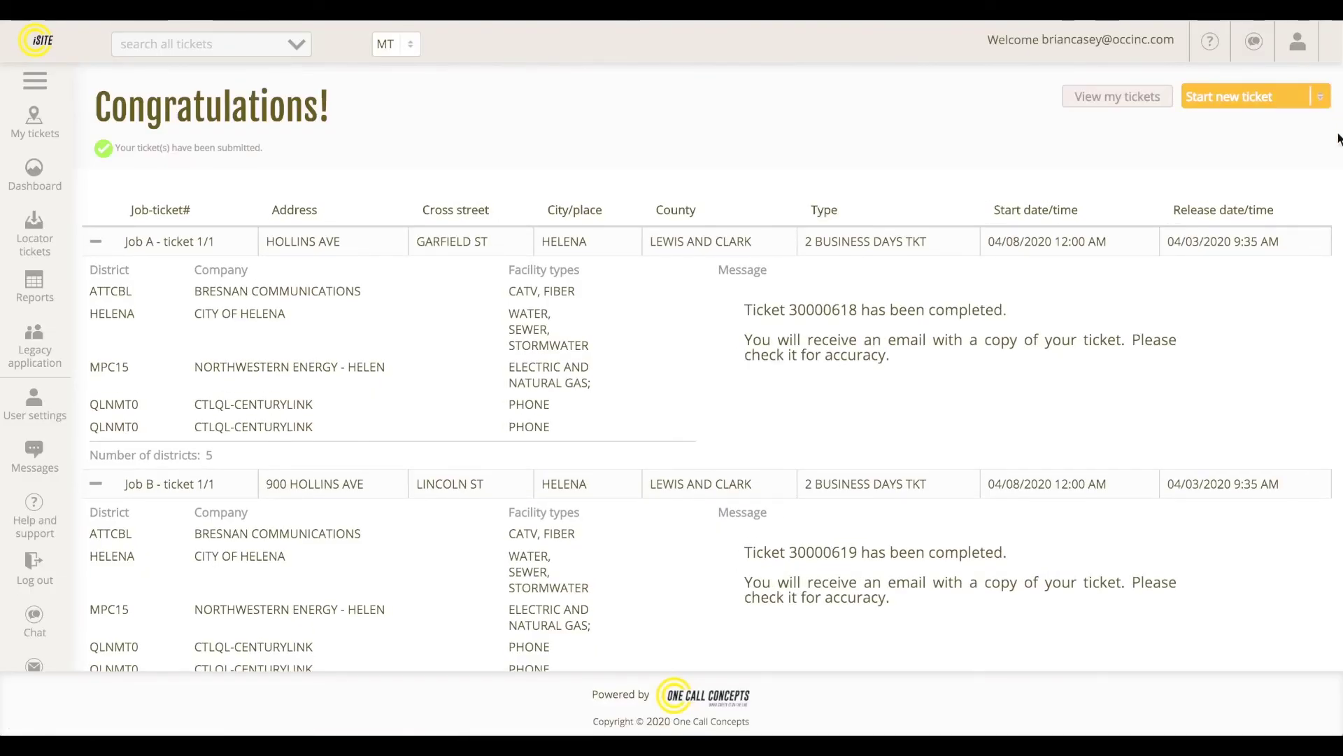
- Scroll through the confirmation page to review tickets 30000618 and 30000619 and their five notified utility districts each
{"action": "scroll", "coordinate": [1337, 139], "scroll_direction": "down", "scroll_amount": 3}
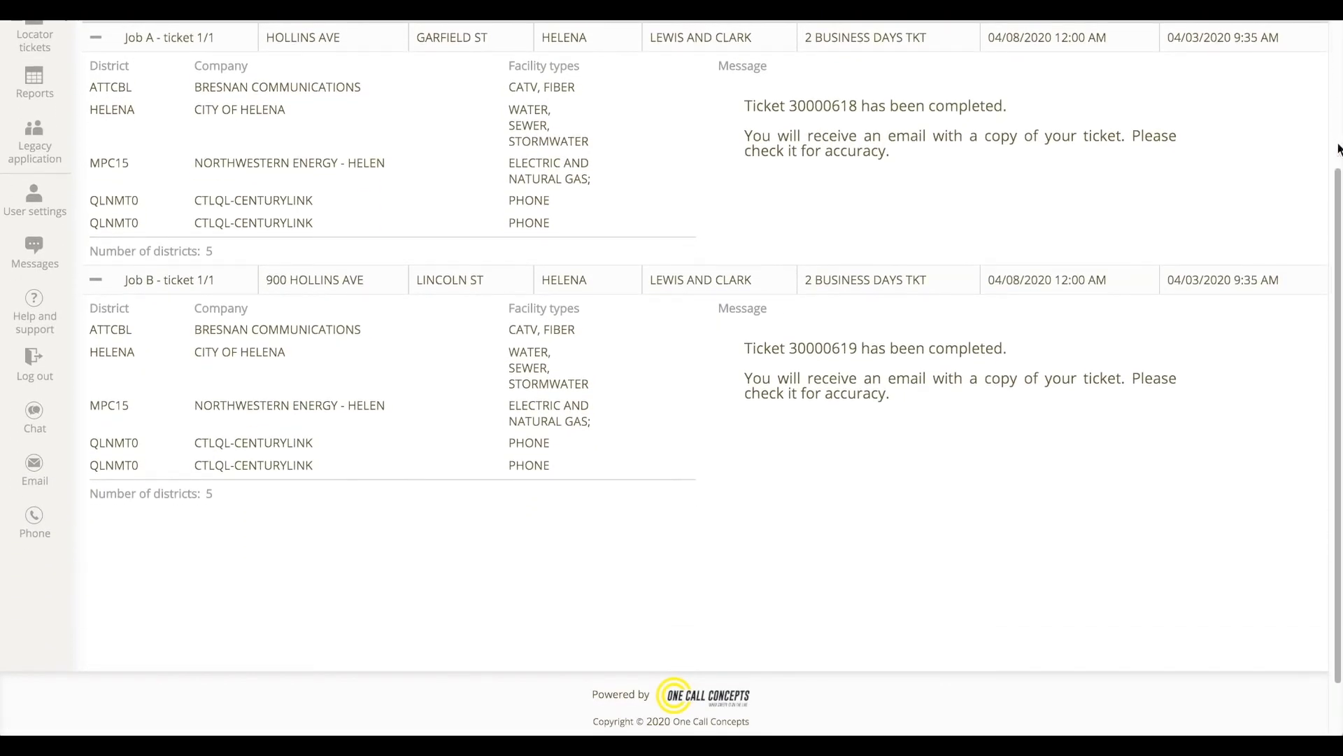
{"action": "scroll", "coordinate": [1337, 149], "scroll_direction": "down", "scroll_amount": 1}
{"action": "scroll", "coordinate": [1338, 148], "scroll_direction": "up", "scroll_amount": 4}
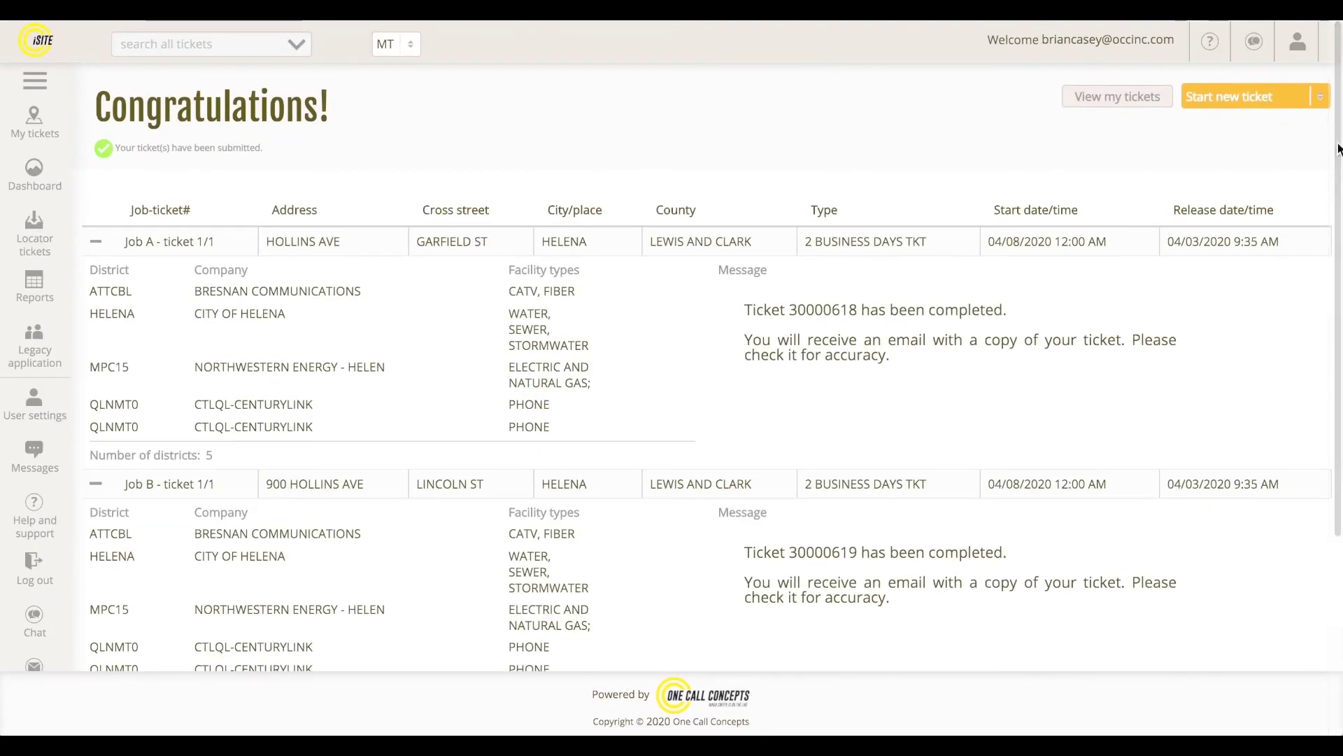